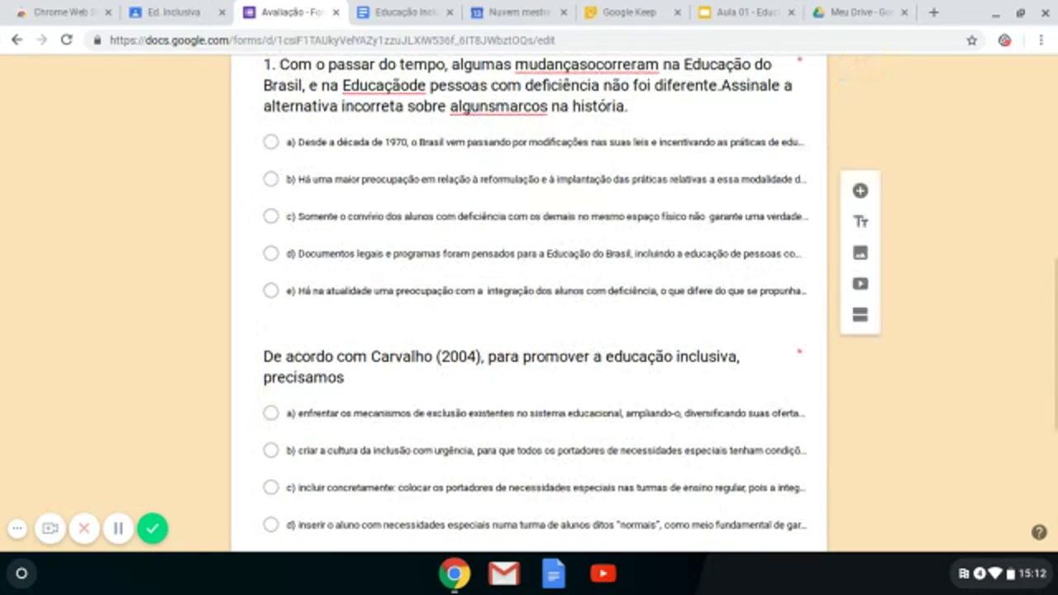
Step: Switch to the Ed. Inclusiva class in Classroom and draft a Material titled "Material de Estudo sobre Educação Inclusiva" with the description "Aula 01"
scroll(528, 301, "up", 9)
scroll(528, 301, "up", 3)
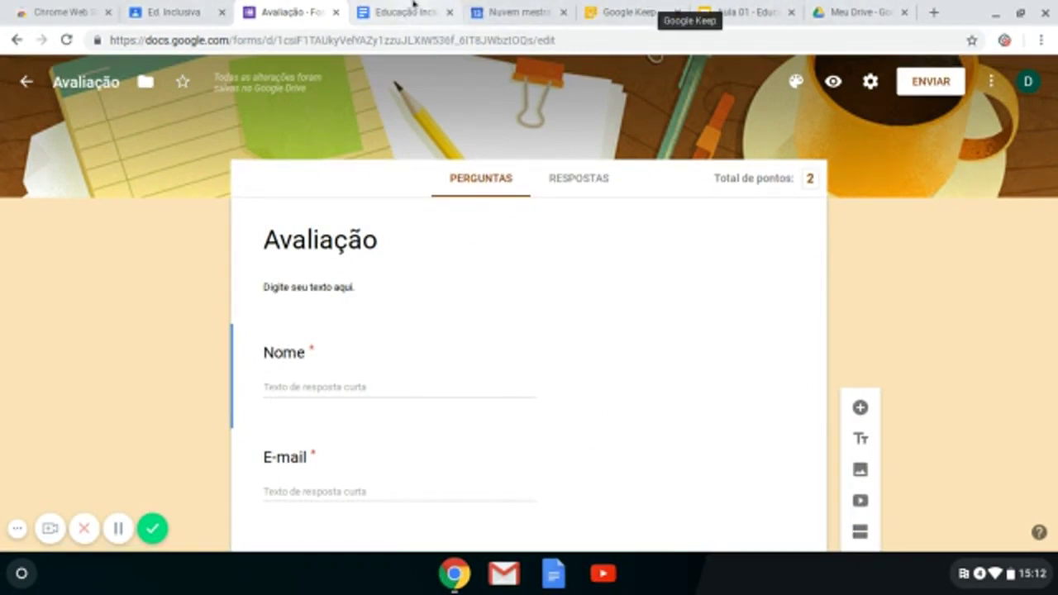
left_click(181, 4)
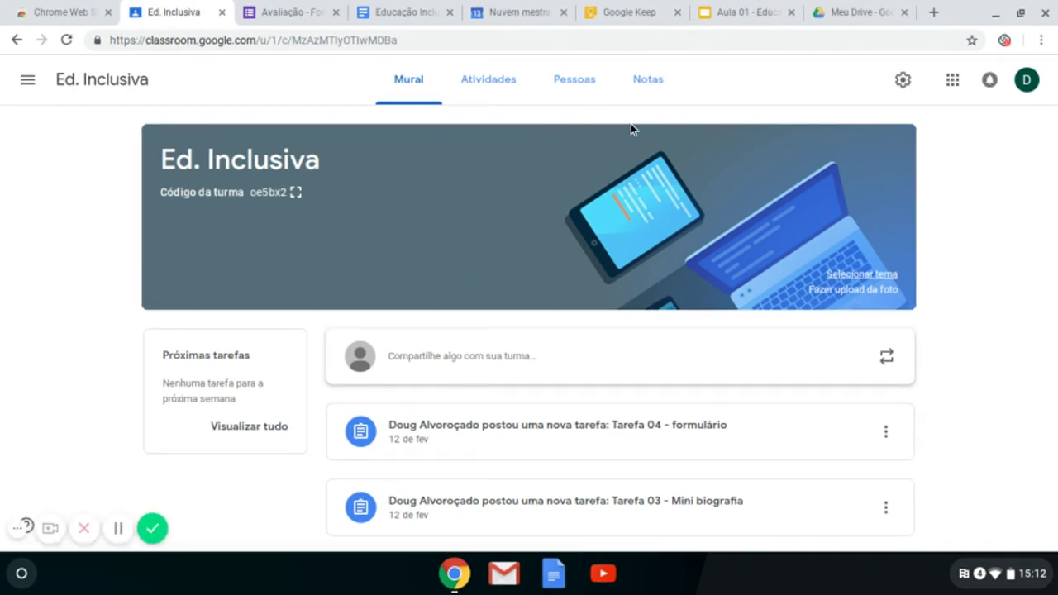
left_click(500, 95)
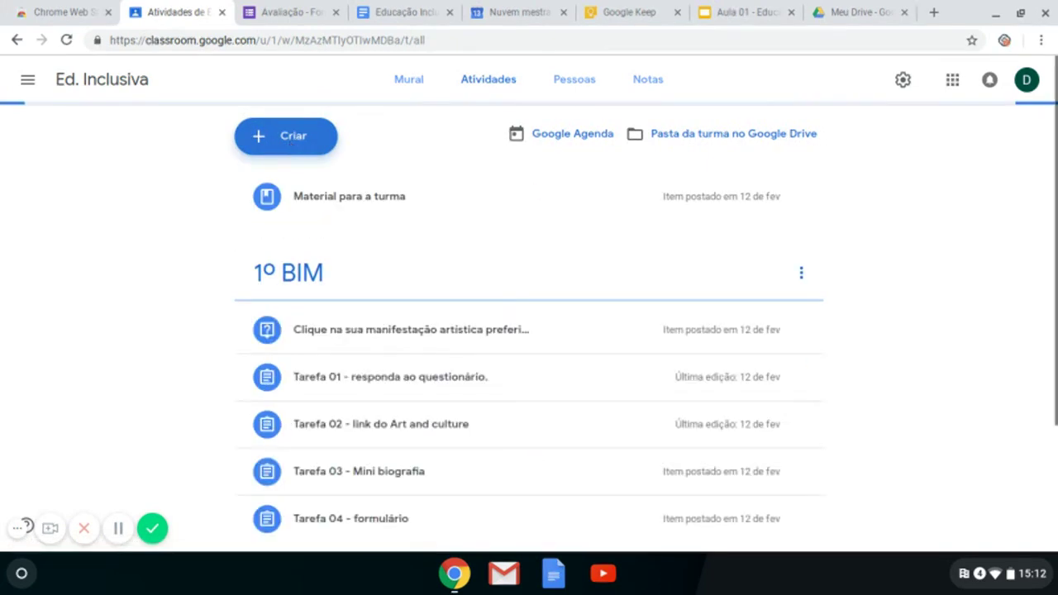
left_click(281, 153)
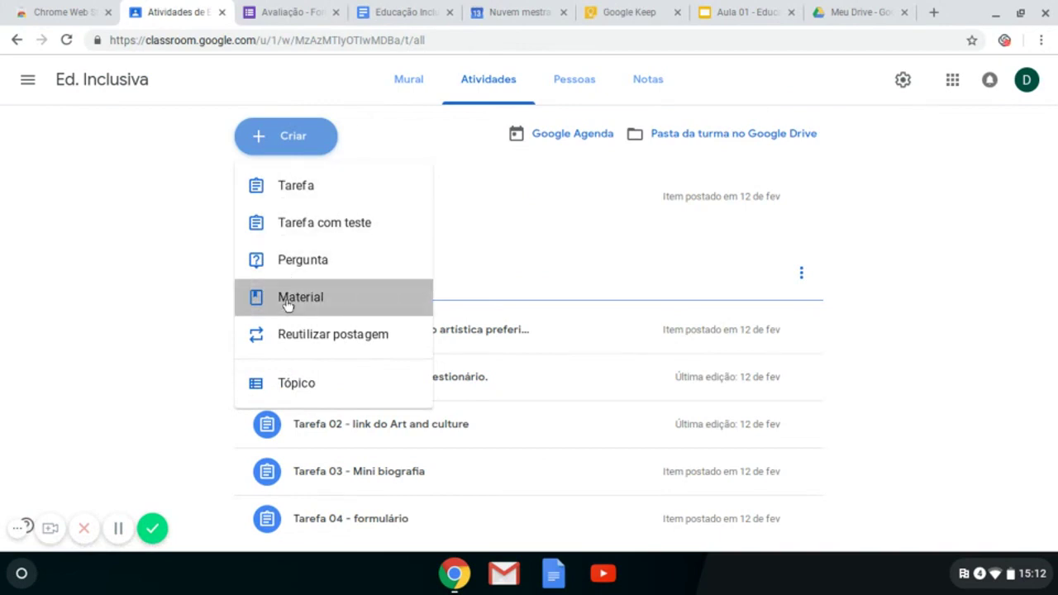
left_click(286, 300)
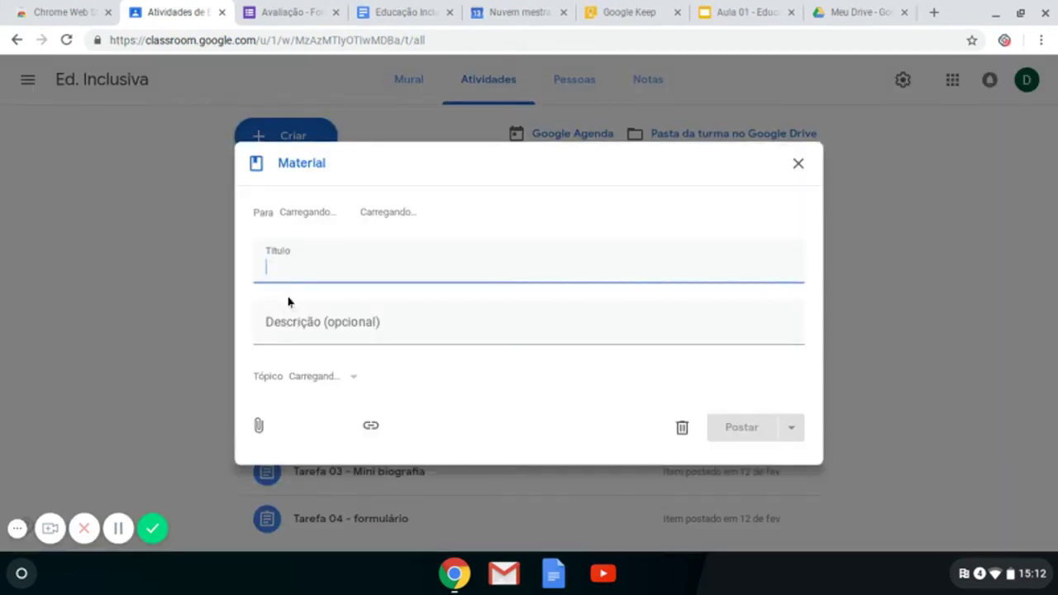
type("Material de ")
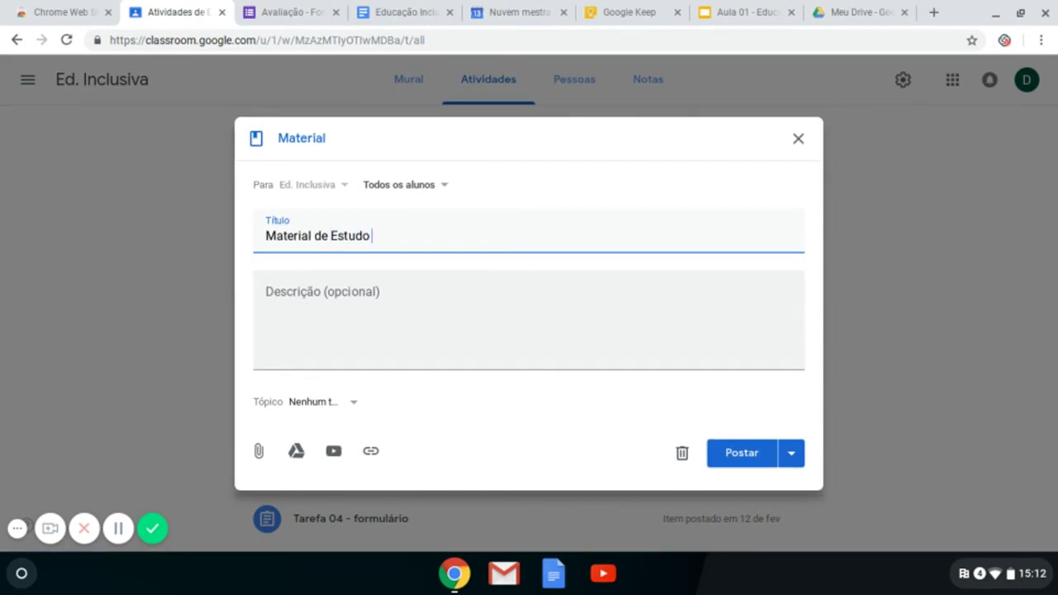
type("Estudo sobre Educação Inclusiva")
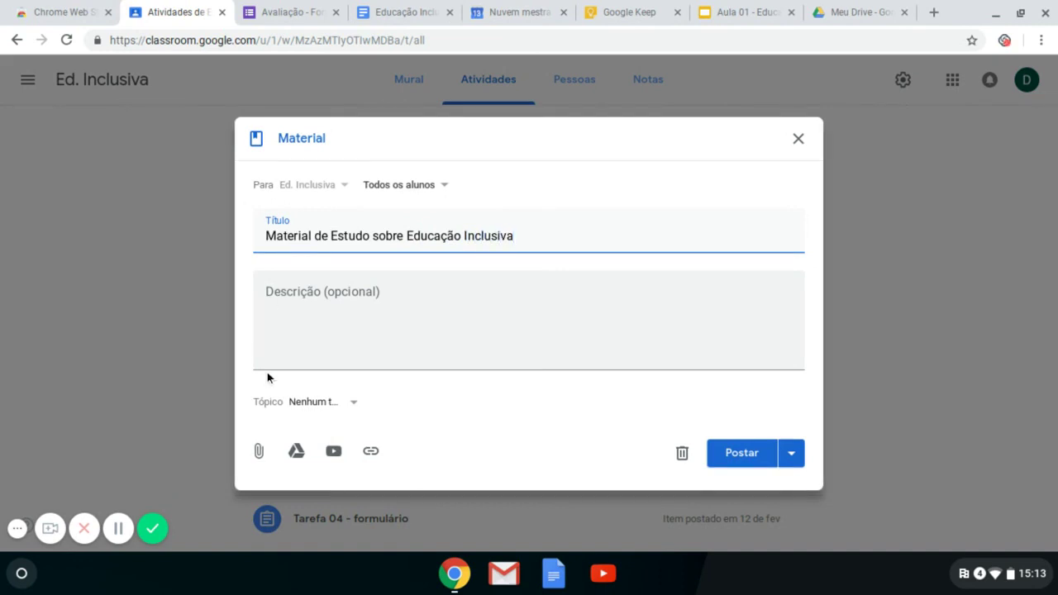
left_click(314, 352)
type("Aula 01")
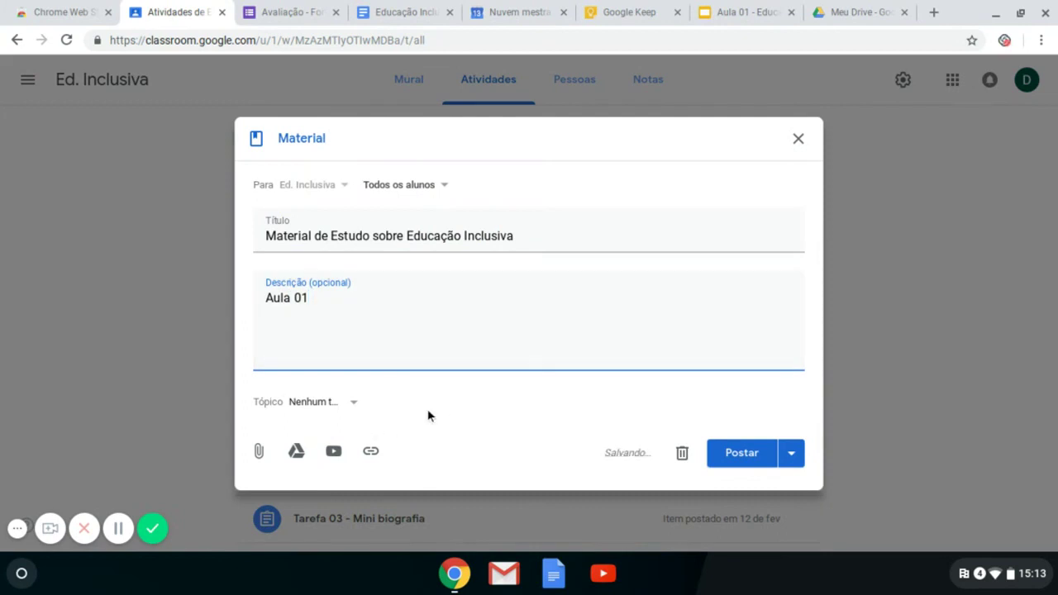
Step: Attach the "Aula 01 - Educação Inclusiva" presentation from Google Drive to the material and post it to the class
left_click(295, 451)
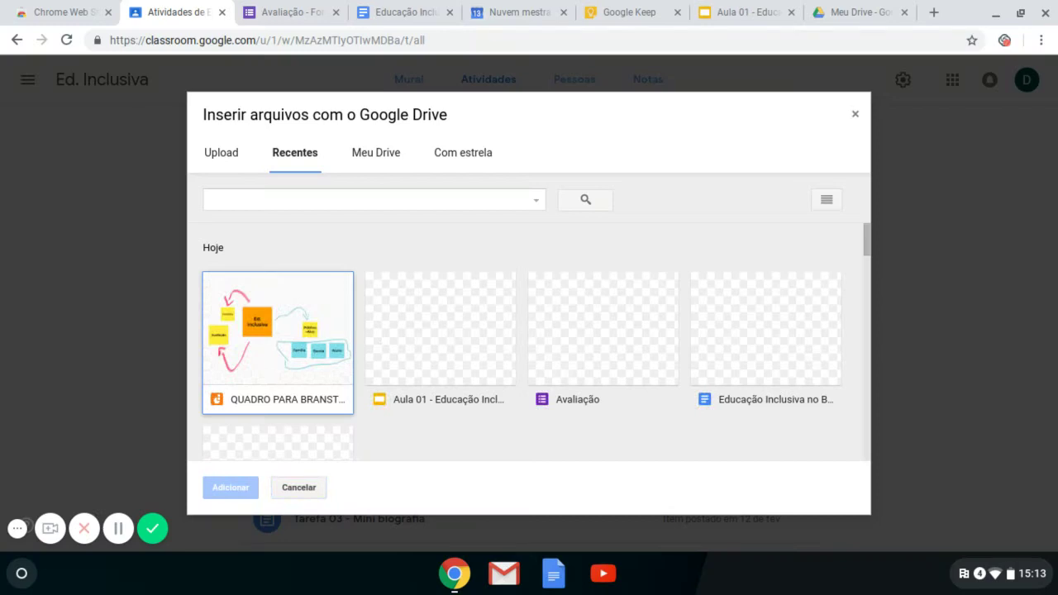
left_click(422, 349)
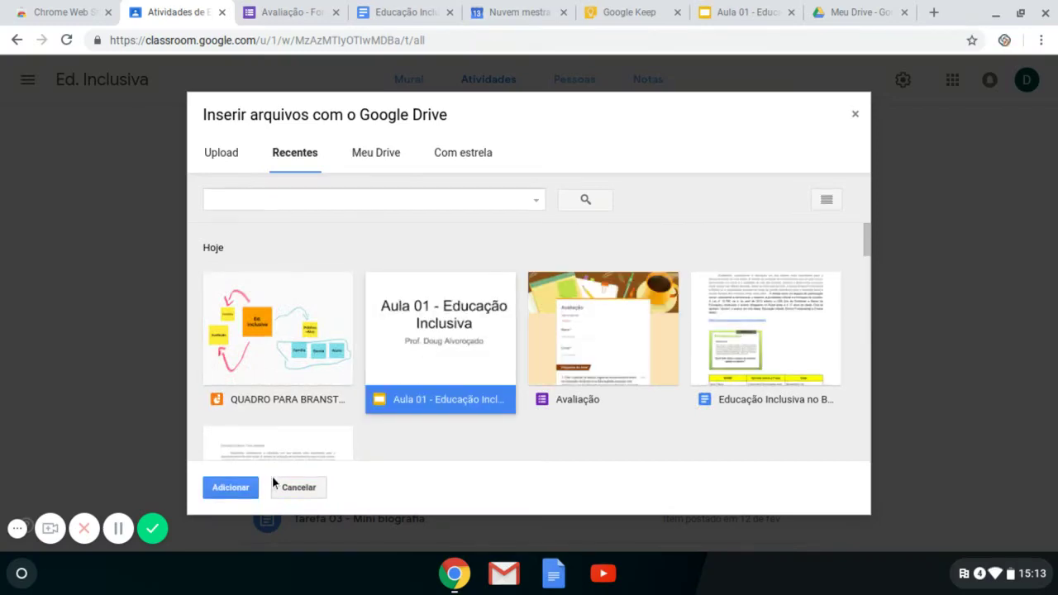
left_click(224, 488)
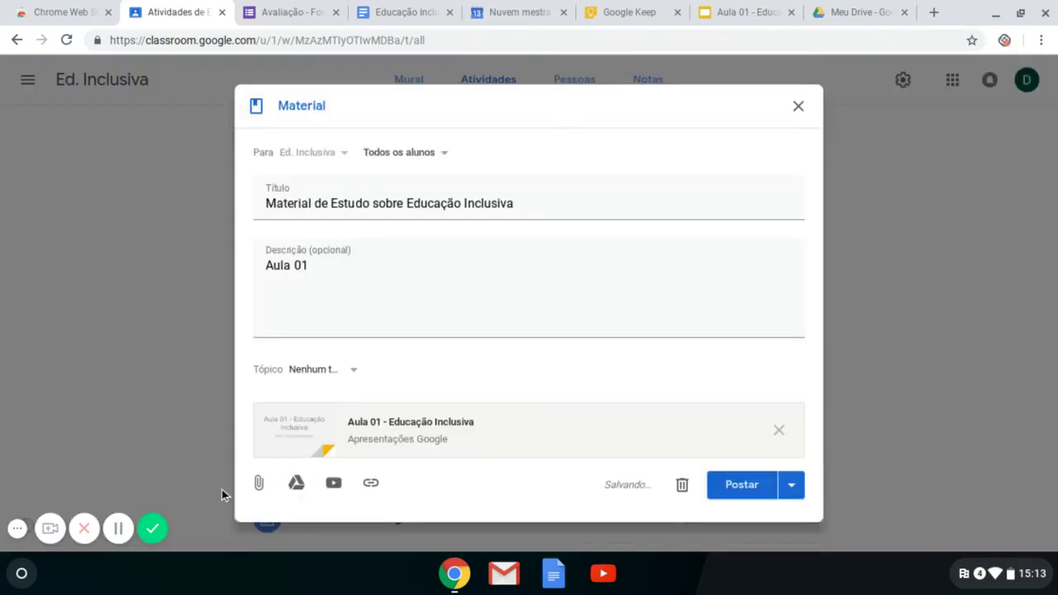
left_click(732, 489)
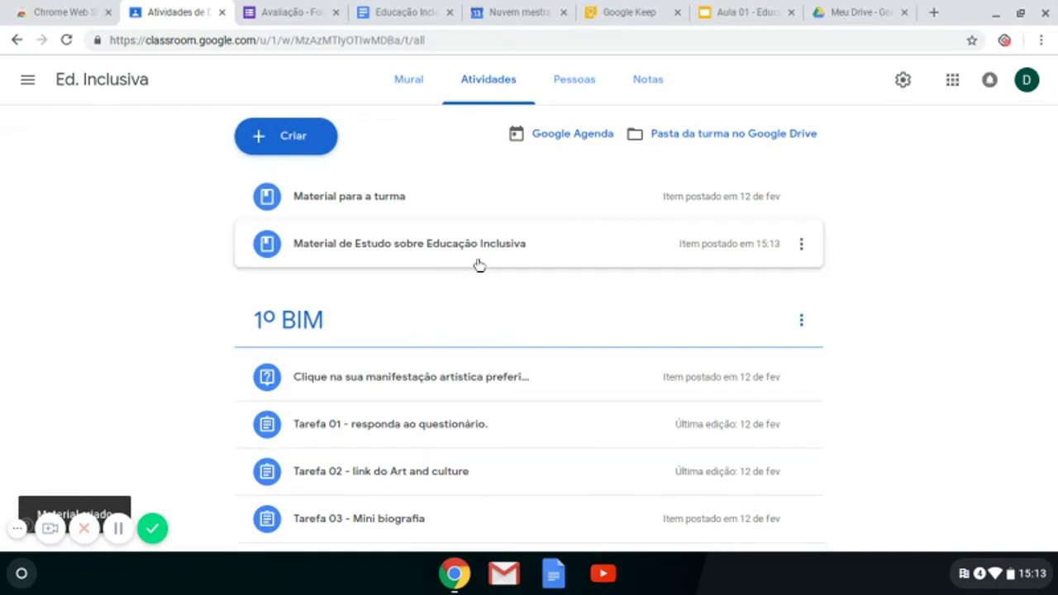
Step: Start a new assignment (Tarefa) for the class titled "Entrem no documento e contribuam com as informações pertinentes."
scroll(922, 257, "down", 2)
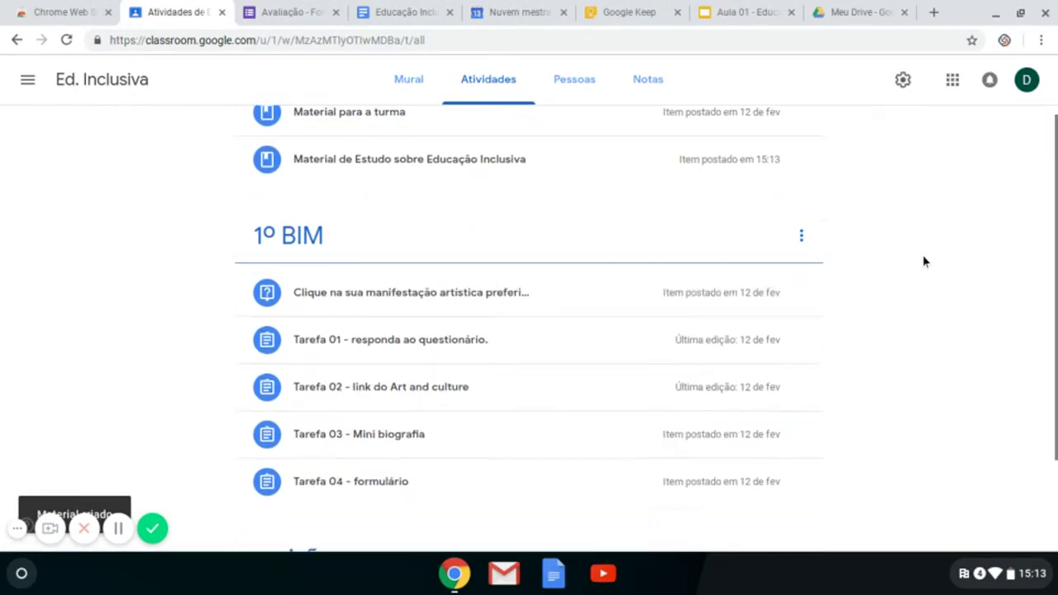
scroll(923, 262, "up", 1)
scroll(923, 261, "down", 1)
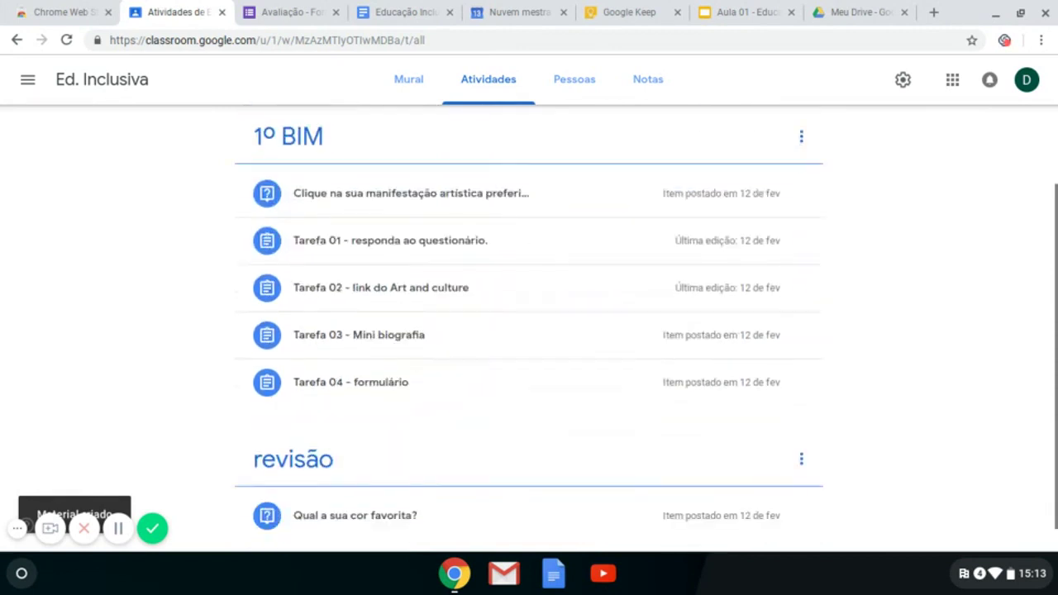
scroll(923, 261, "up", 1)
scroll(923, 261, "up", 2)
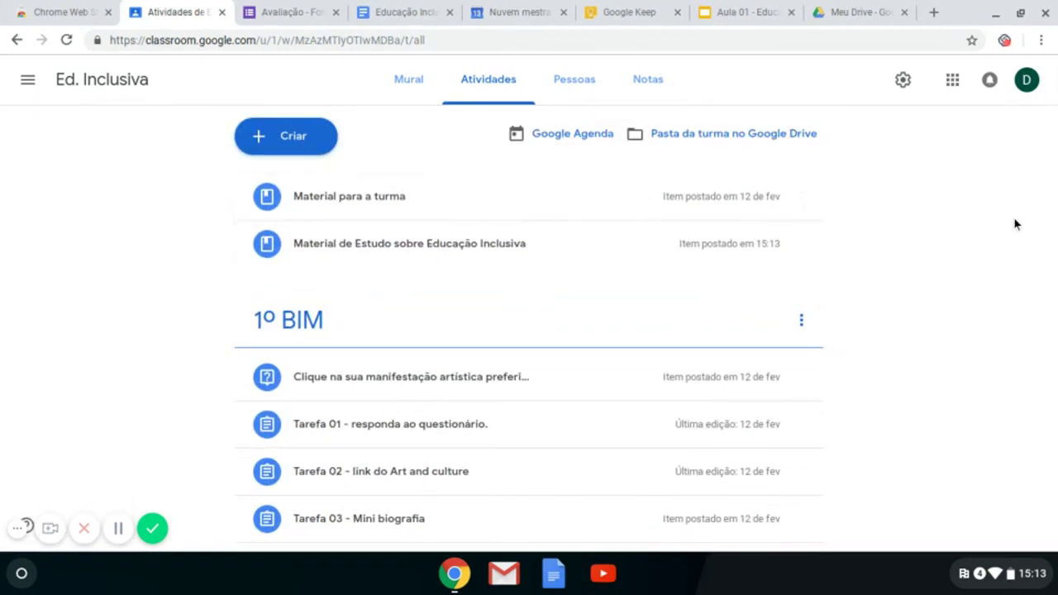
left_click(287, 141)
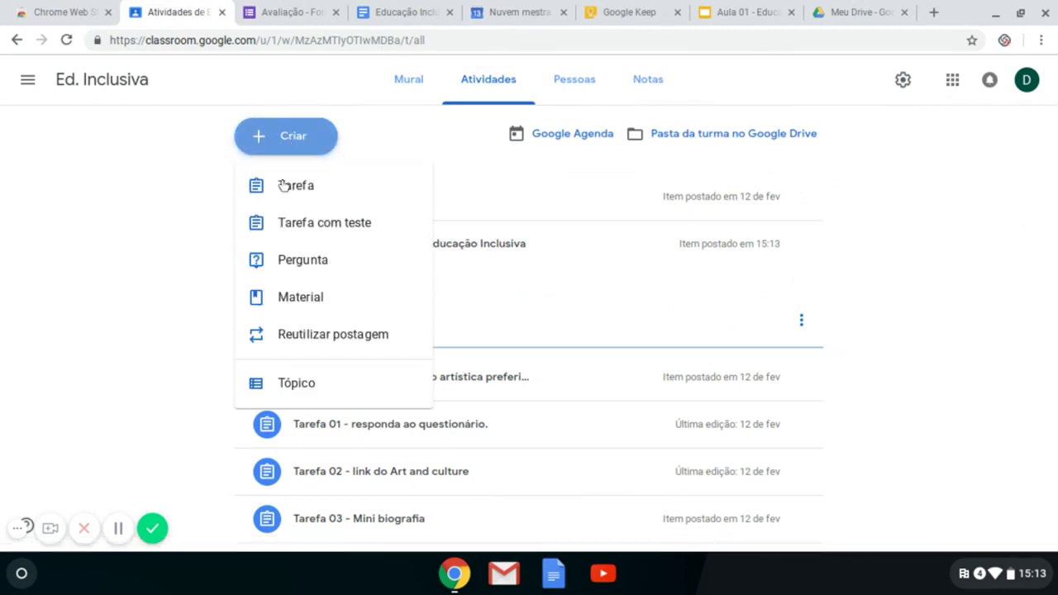
left_click(281, 185)
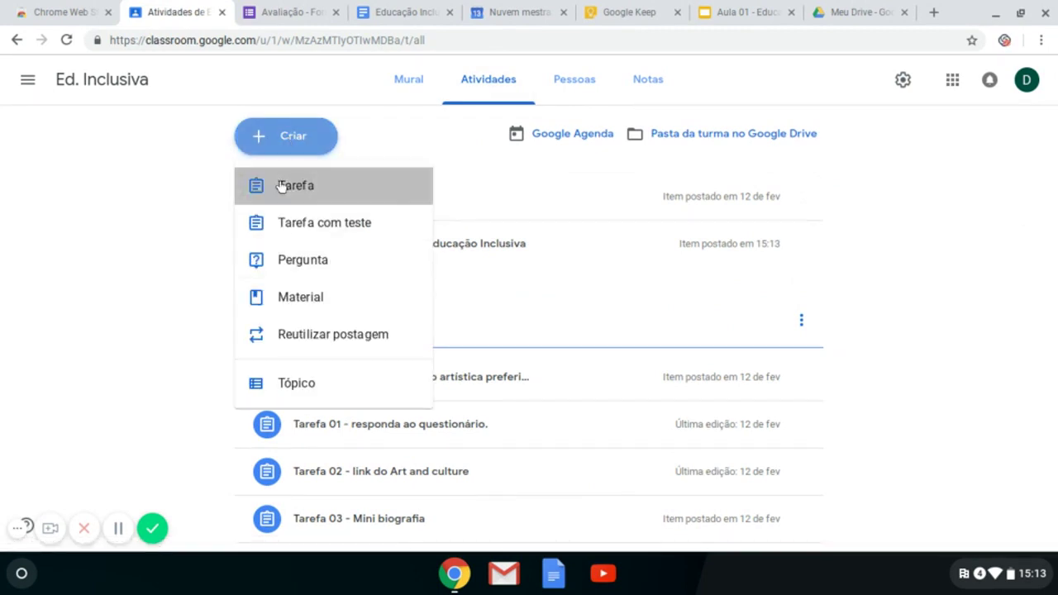
type("Entrem no")
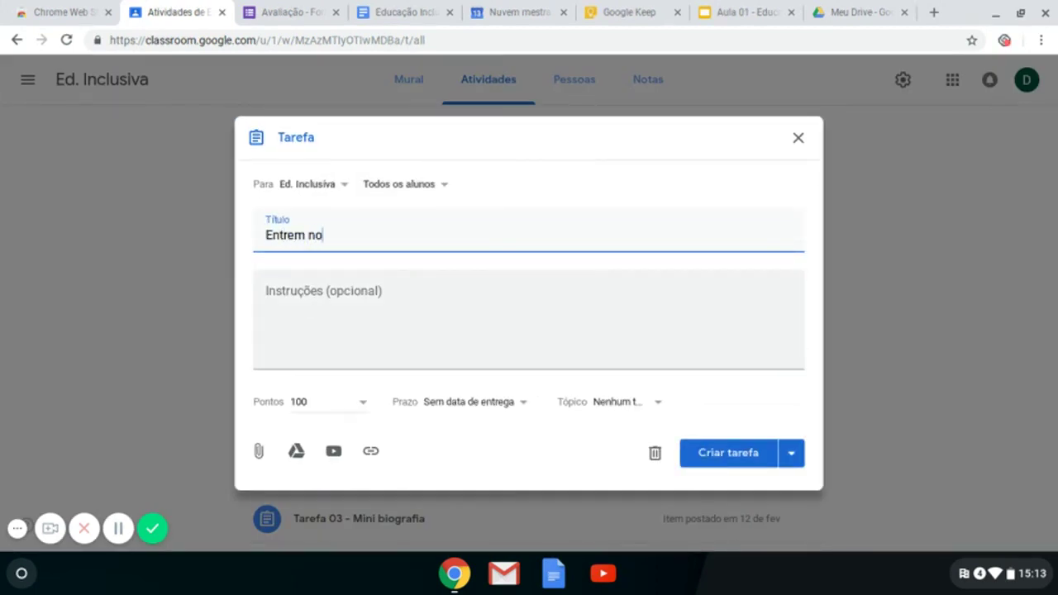
type(" documento e co")
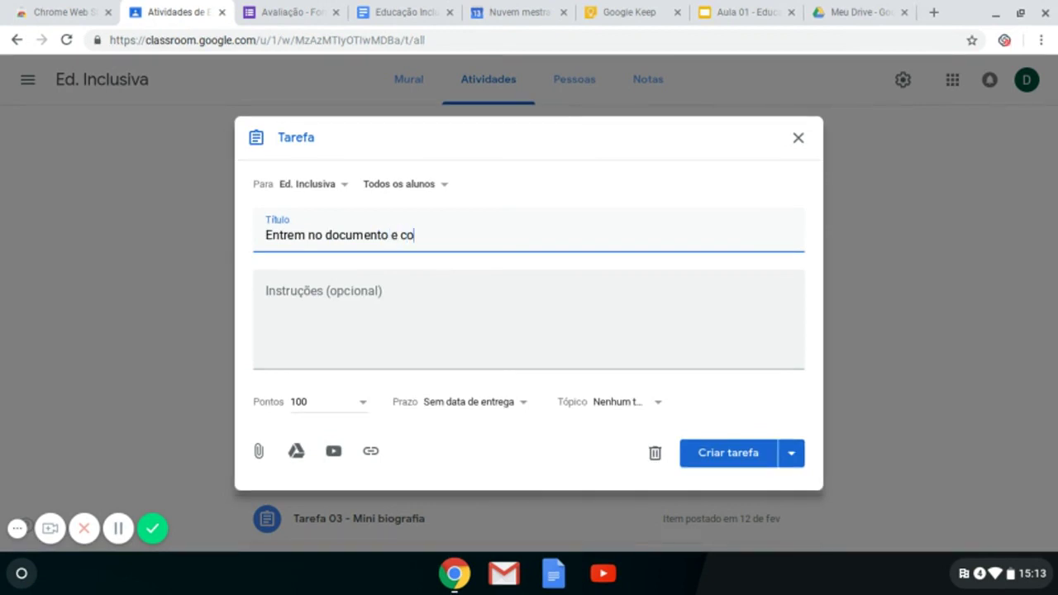
type("ntribuam com as informaçõe")
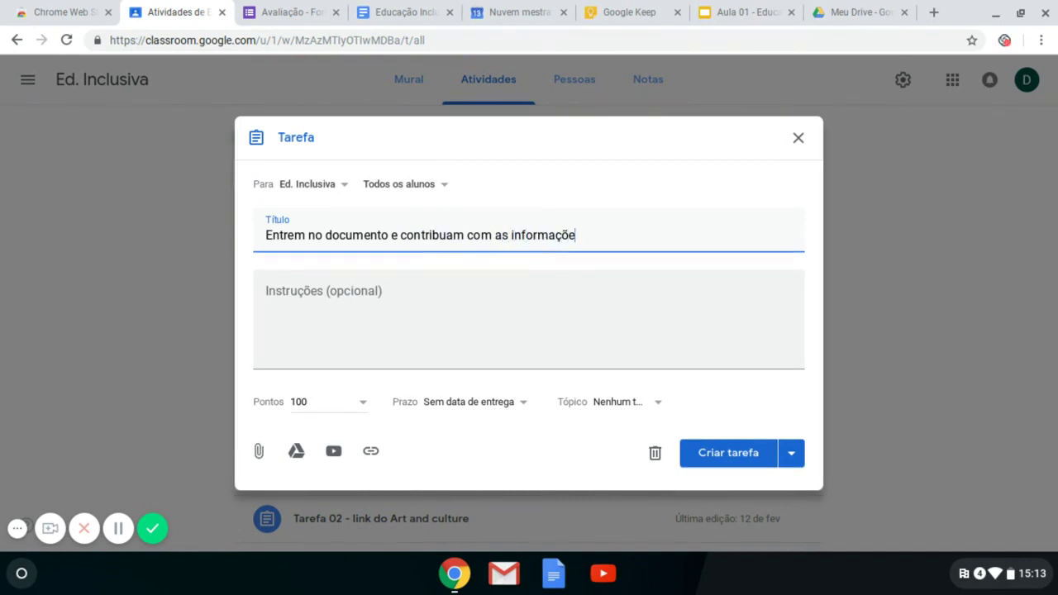
type("s pertinentes.")
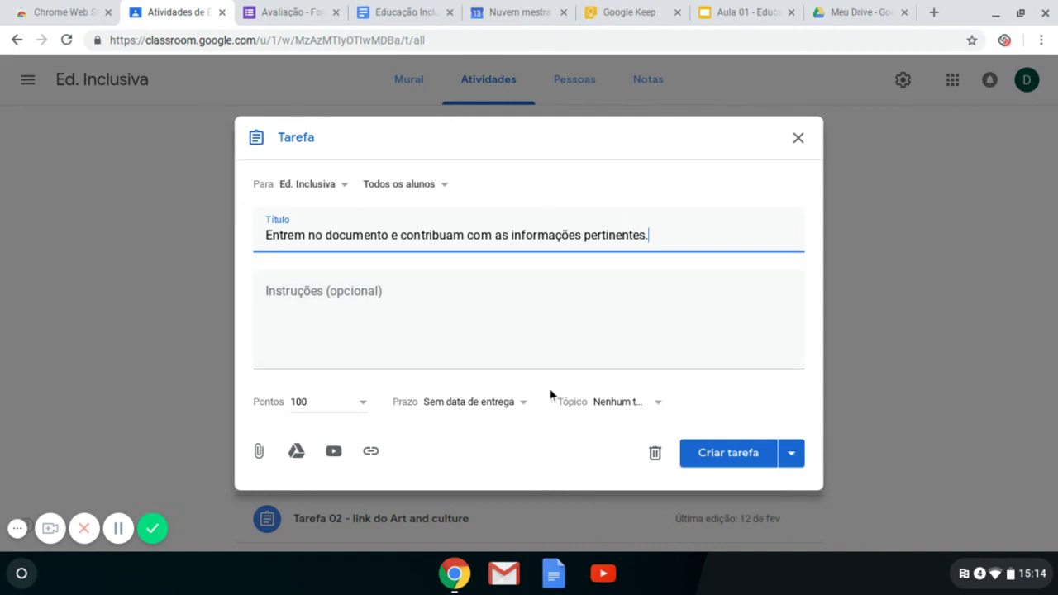
Step: Attach the "Educação Inclusiva no Brasil" document from Google Drive to the assignment and allow students to edit the file
left_click(297, 454)
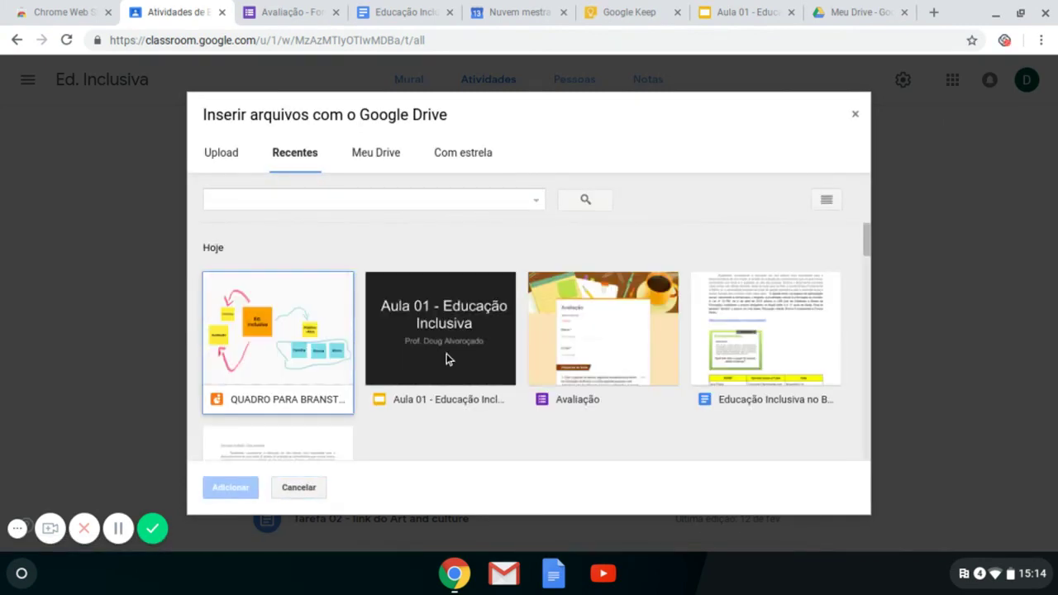
left_click(746, 346)
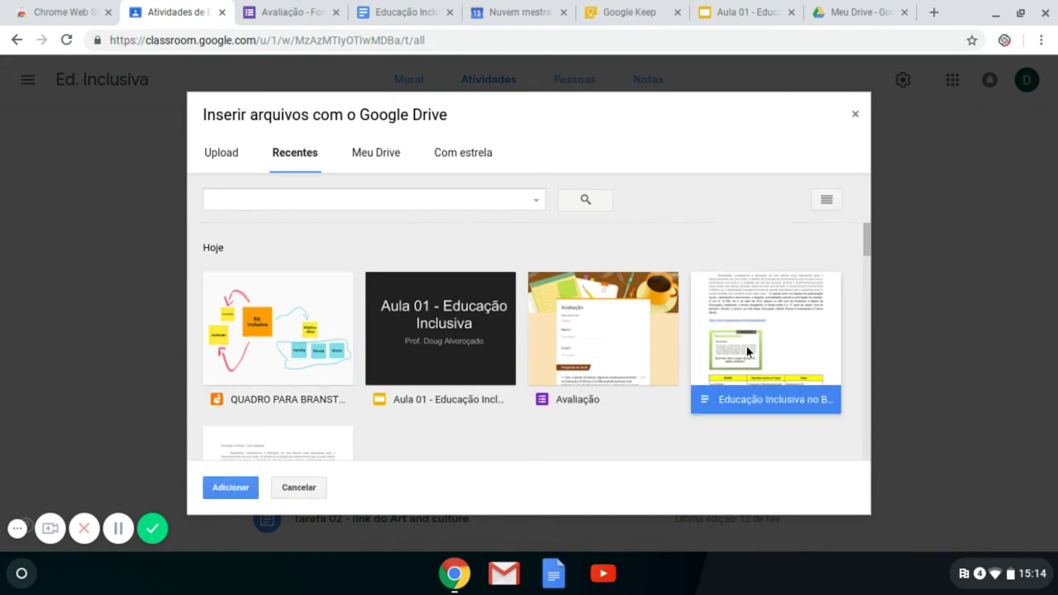
left_click(237, 489)
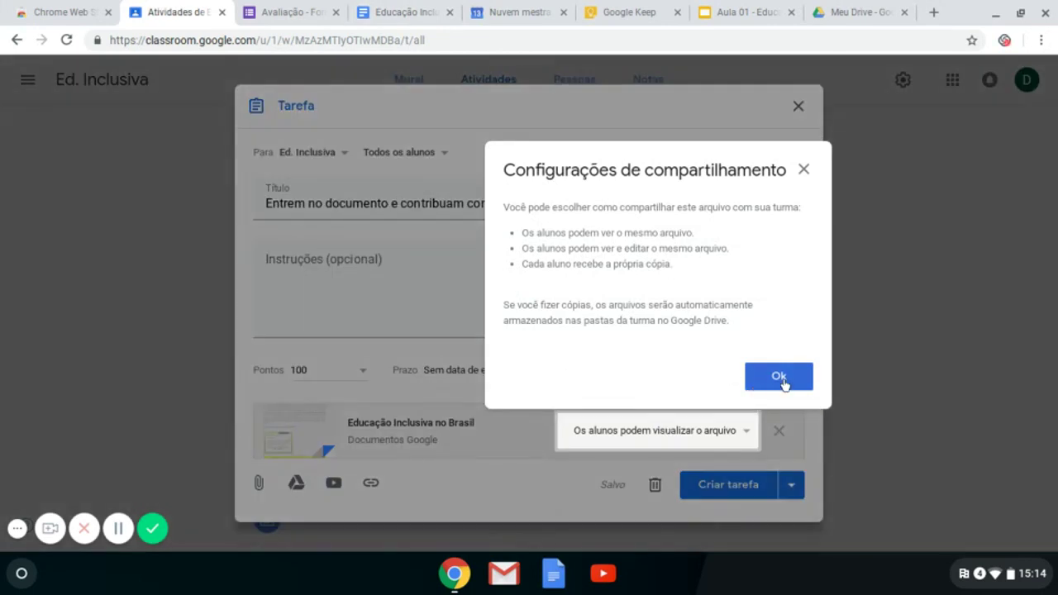
left_click(781, 379)
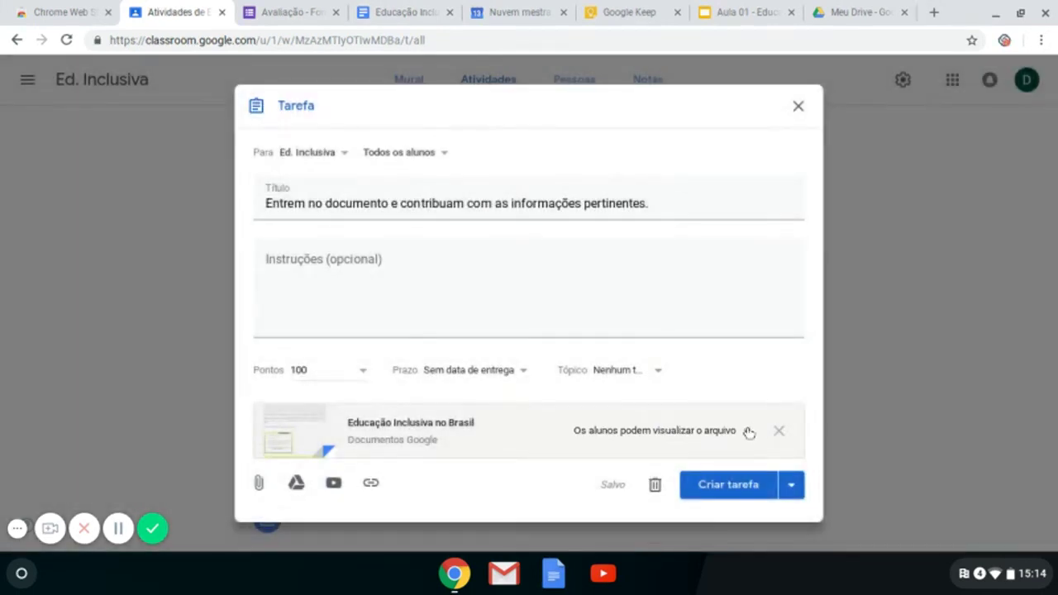
left_click(750, 430)
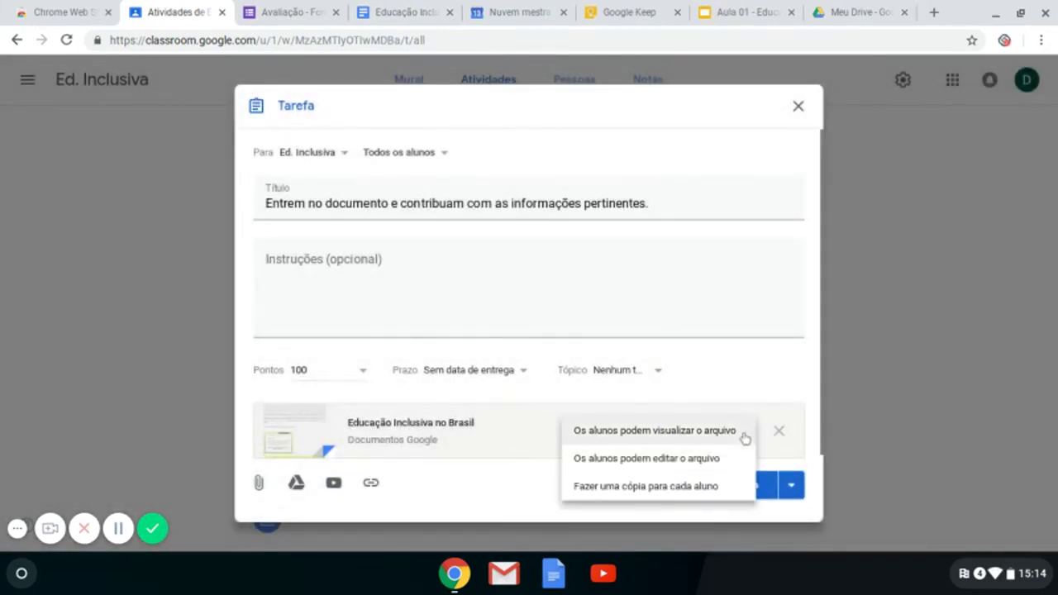
left_click(697, 463)
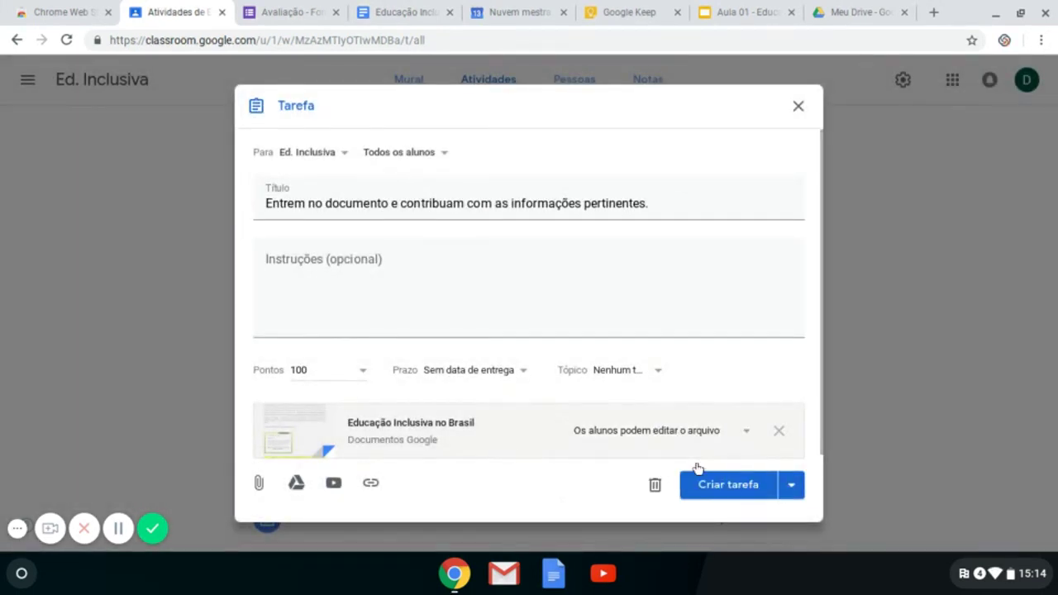
Step: Review the text, image and opinion table in the "Educação Inclusiva no Brasil" document, and return to the assignment draft
left_click(364, 3)
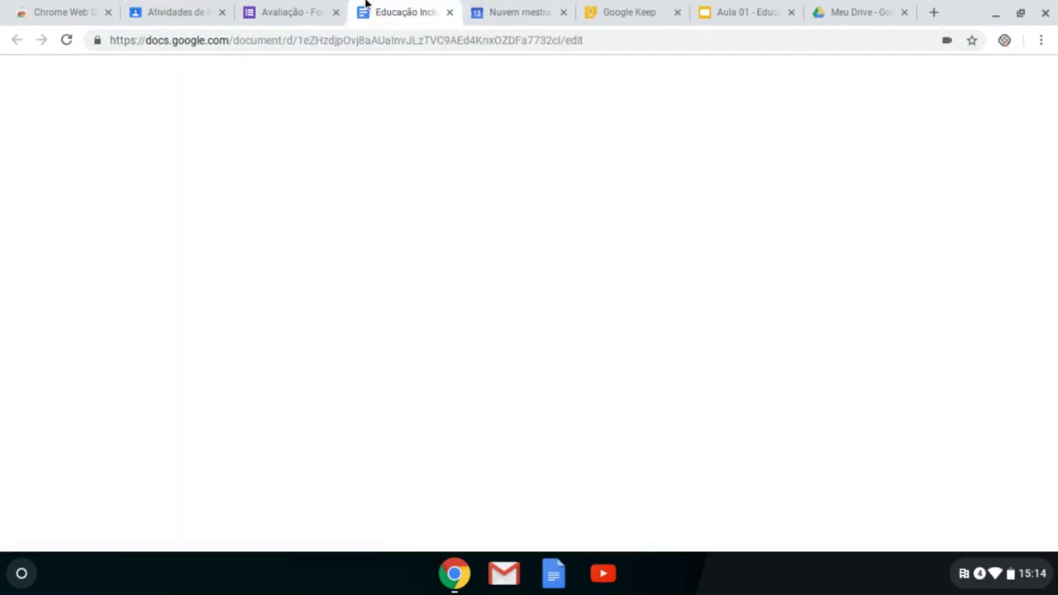
scroll(435, 234, "down", 5)
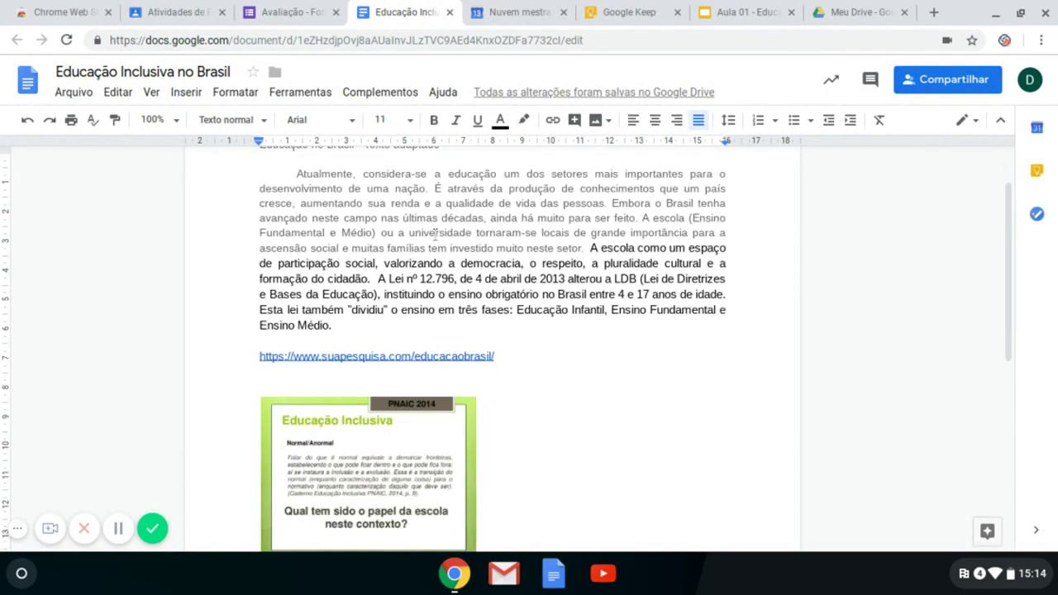
scroll(436, 233, "up", 1)
scroll(435, 234, "down", 5)
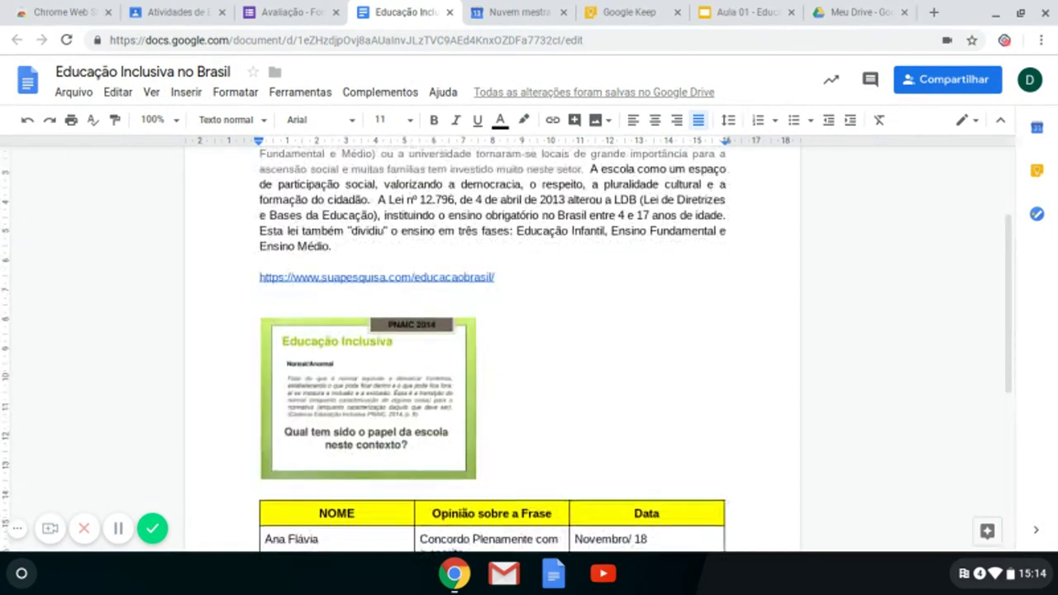
scroll(492, 331, "down", 2)
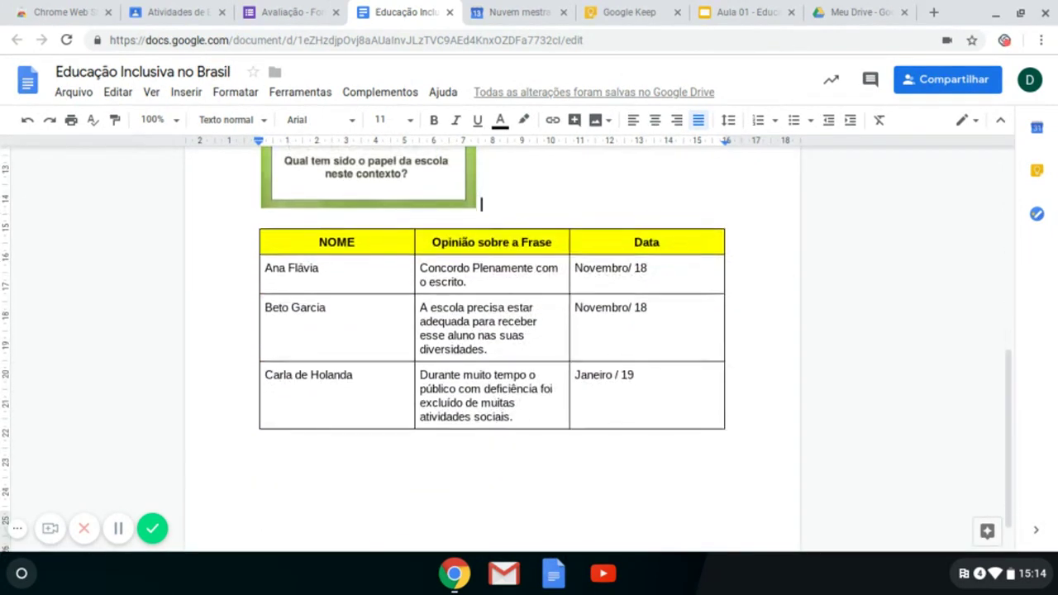
scroll(492, 331, "up", 3)
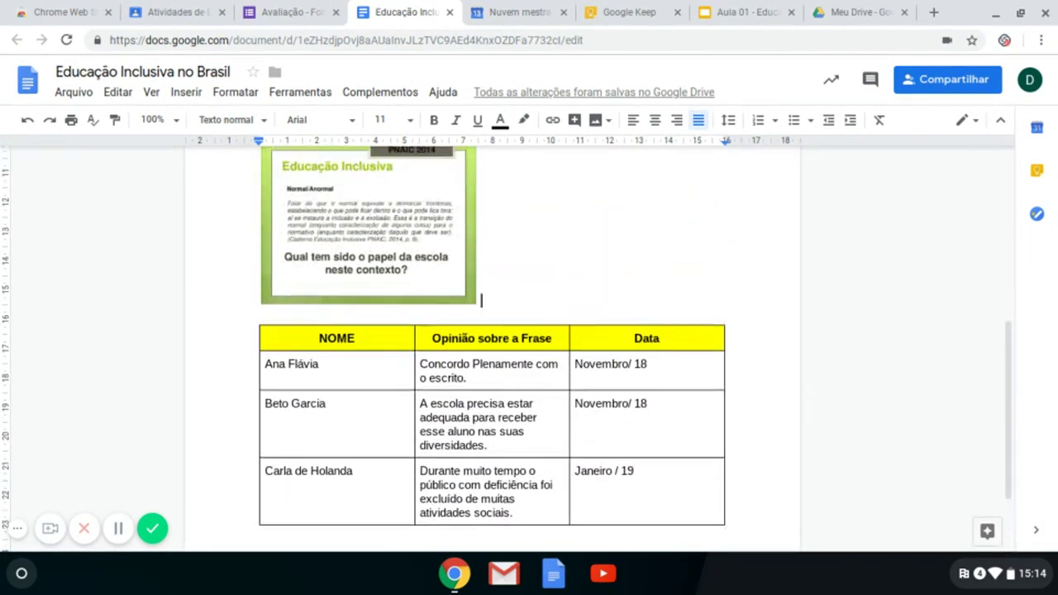
scroll(493, 330, "up", 5)
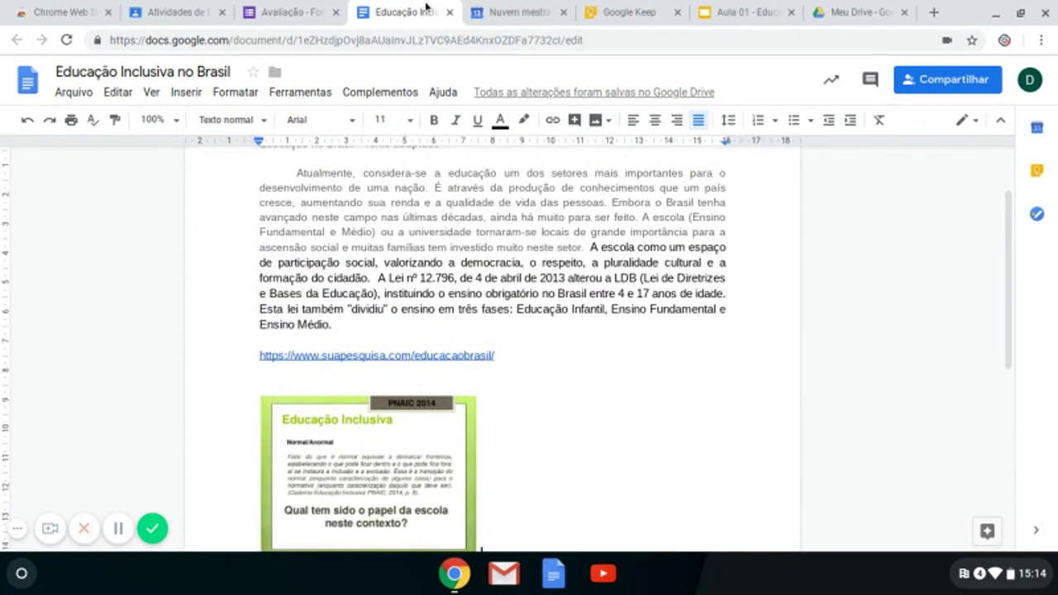
left_click(199, 3)
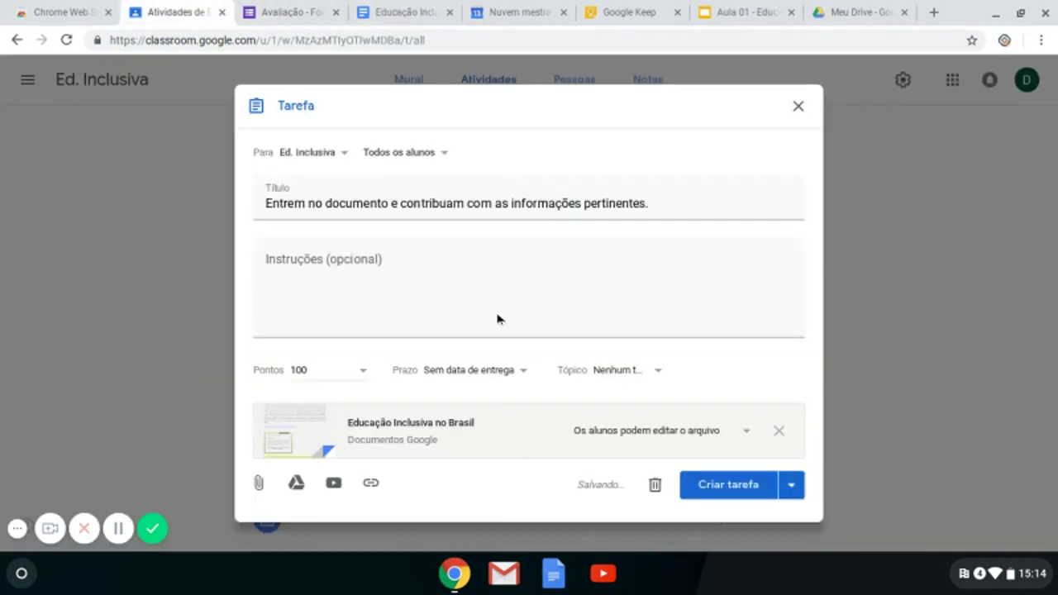
Step: File the assignment under the topic "revisão" and create it for the class
left_click(634, 373)
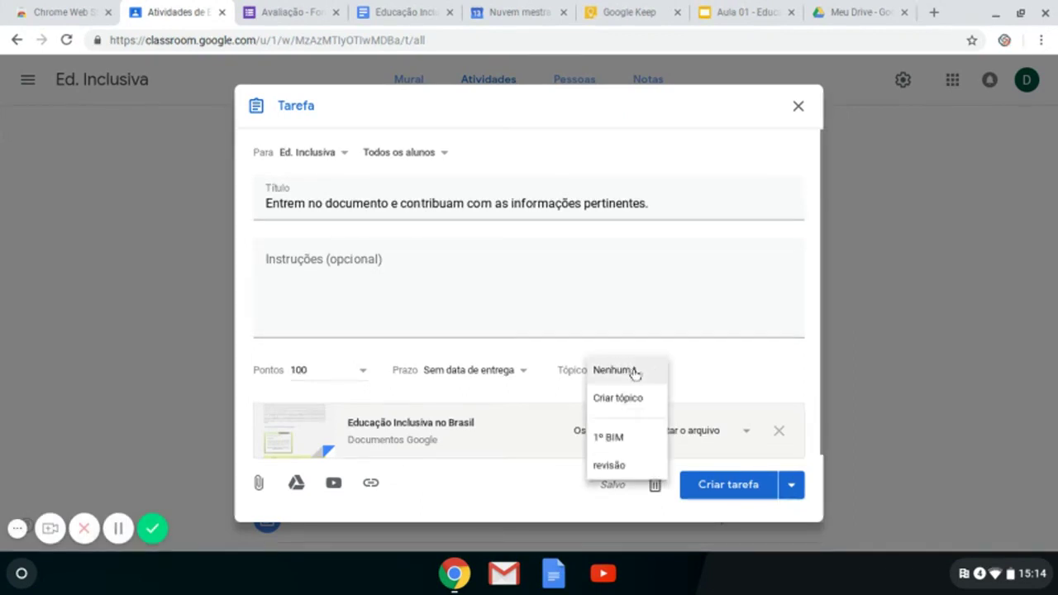
left_click(618, 467)
left_click(717, 491)
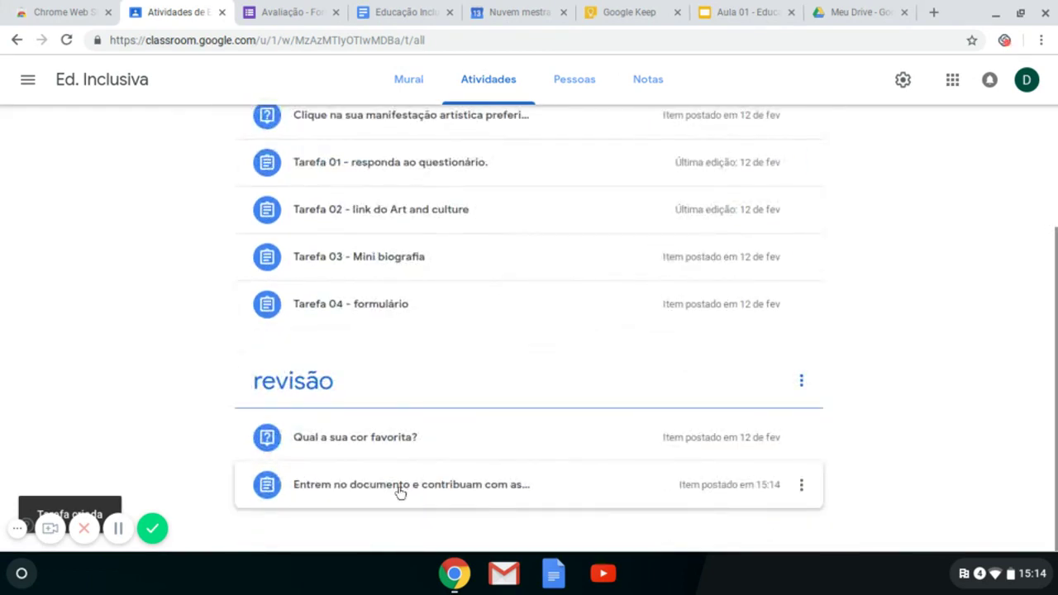
Step: Start a new quiz assignment (Tarefa com teste) for the class and set its points to 10
scroll(401, 492, "up", 1)
scroll(401, 493, "up", 2)
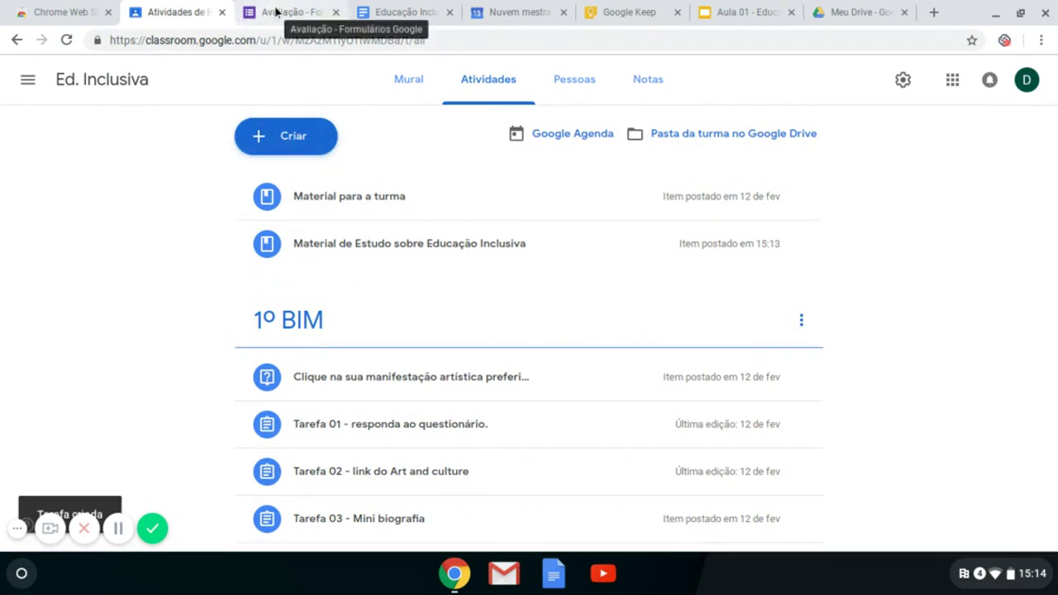
left_click(277, 145)
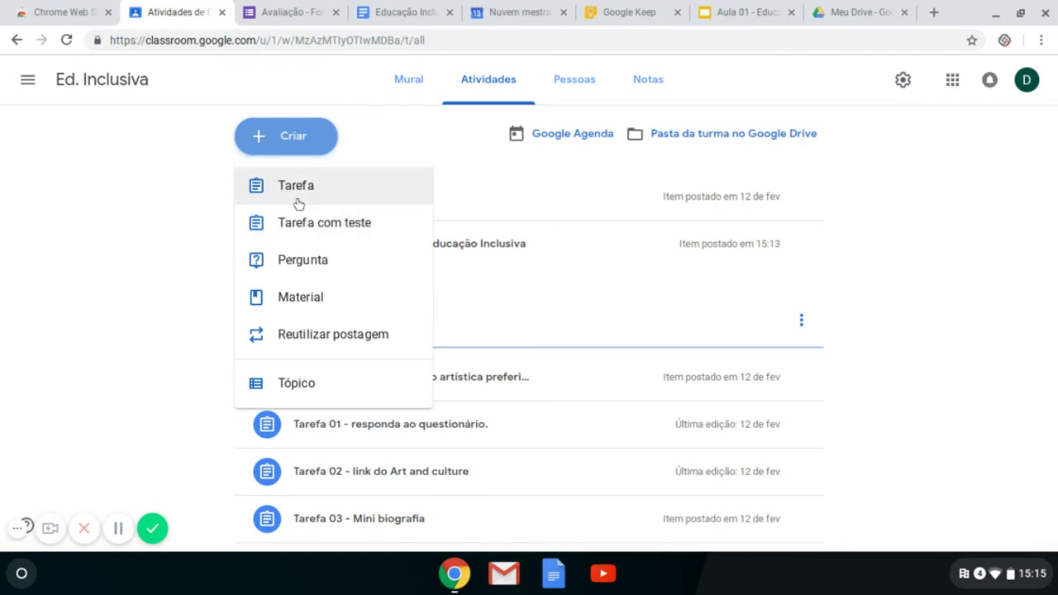
left_click(294, 221)
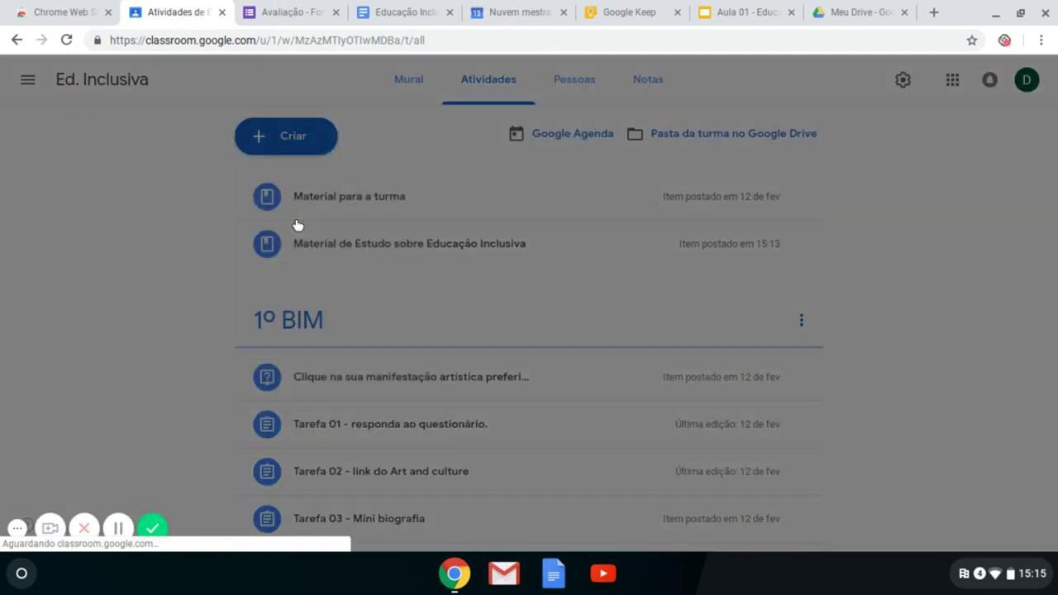
scroll(468, 438, "down", 1)
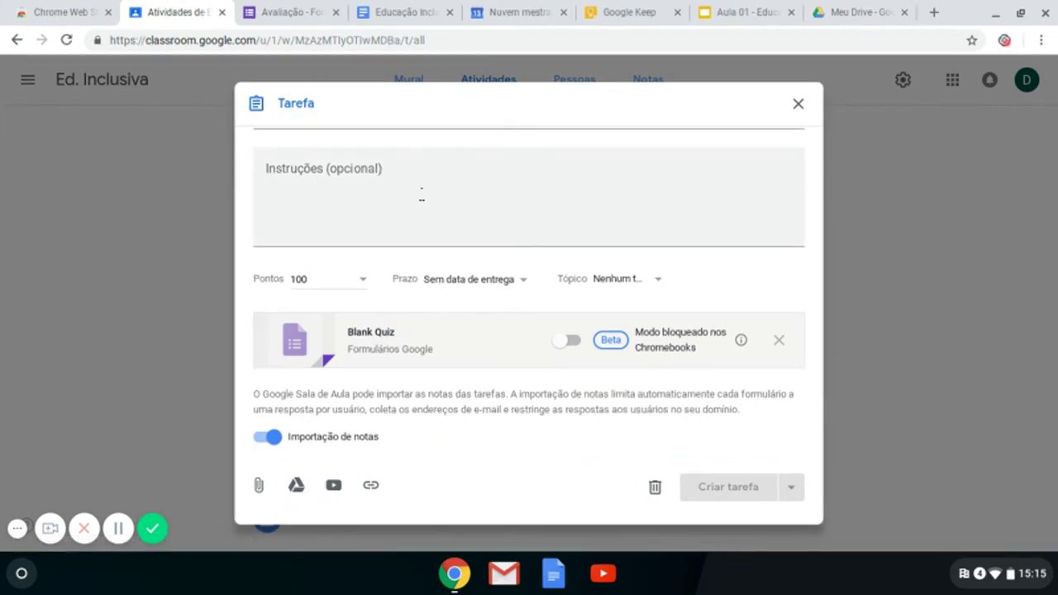
scroll(422, 195, "up", 1)
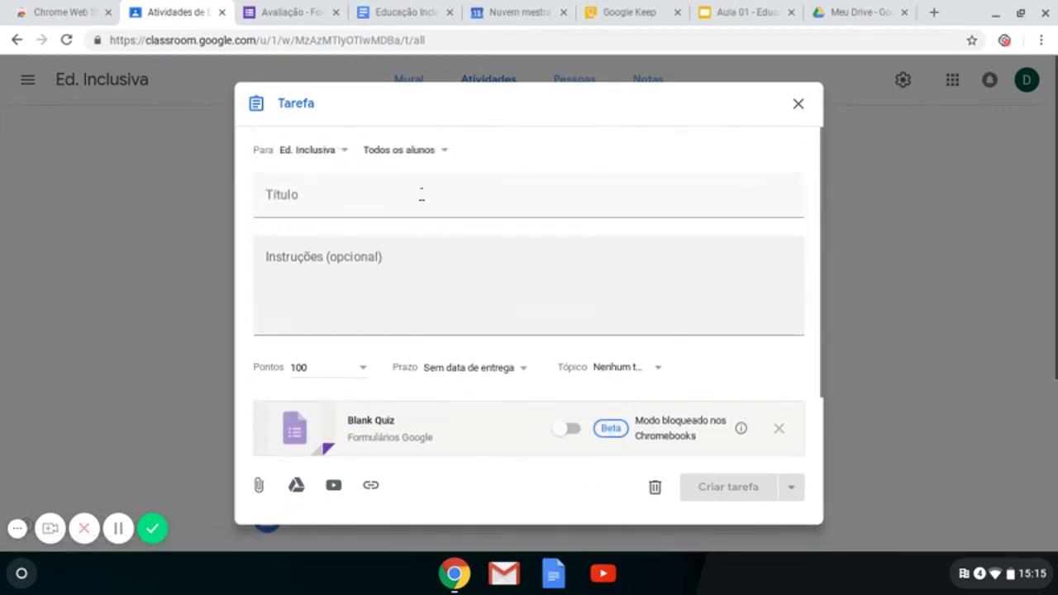
left_click(322, 371)
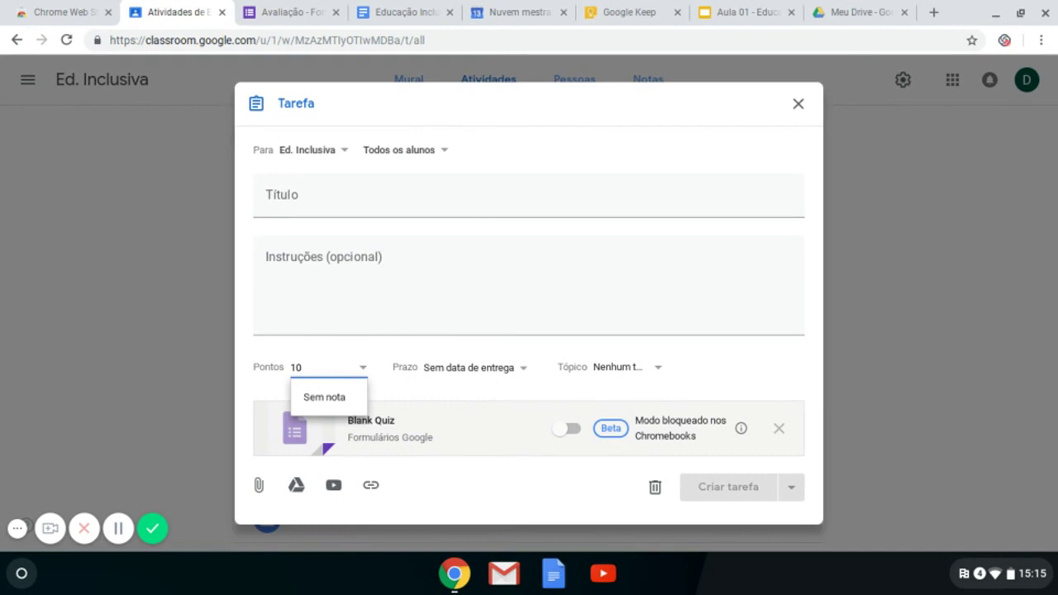
Step: Title the quiz assignment "Faça este formulário sobre seus conhecimento de Ed. Inclusiva"
left_click(332, 191)
type("Faça este formul")
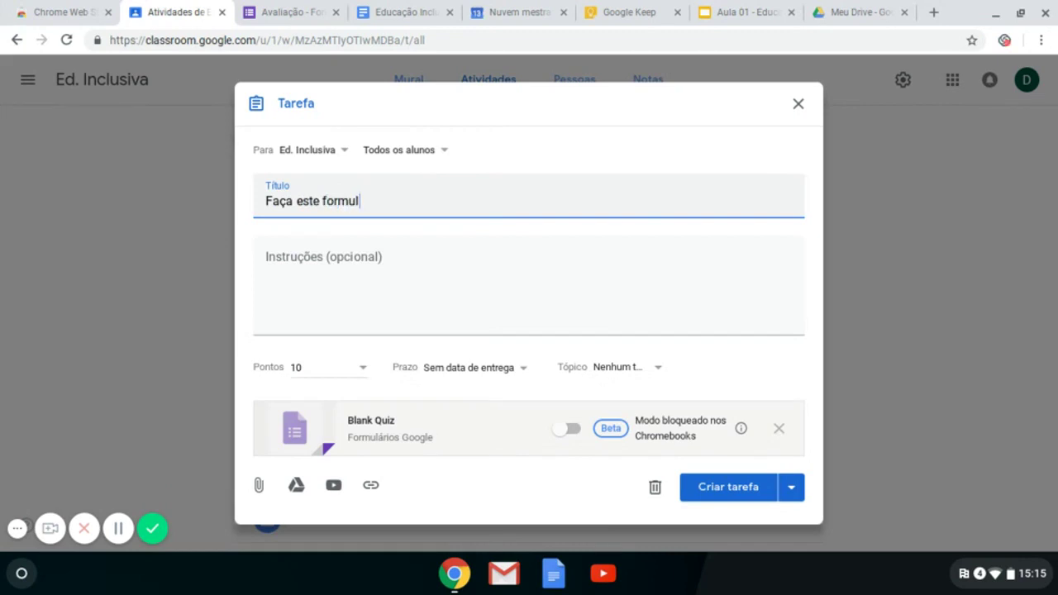
type("ário")
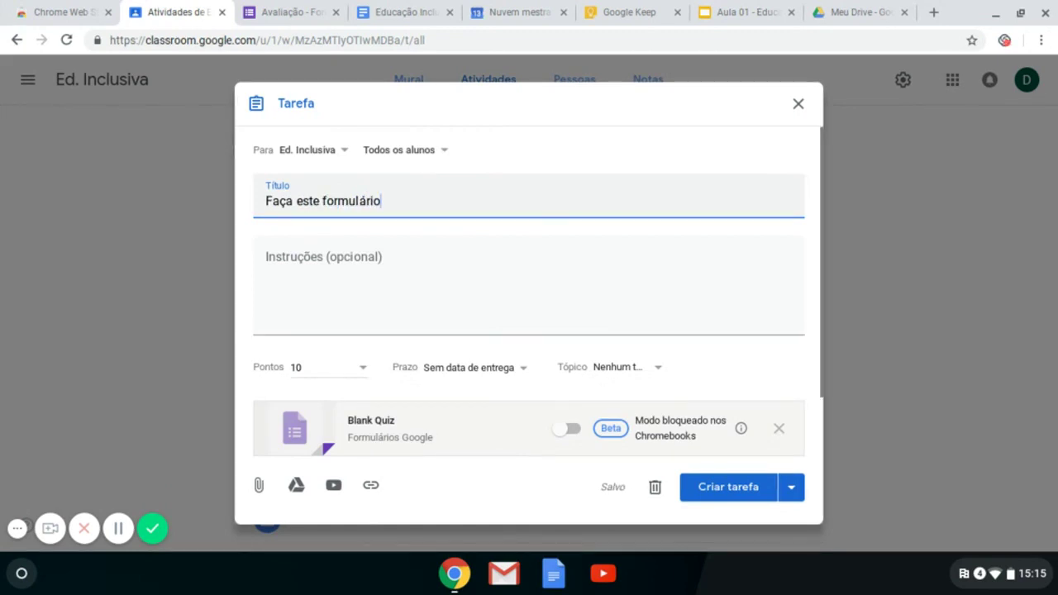
type(".")
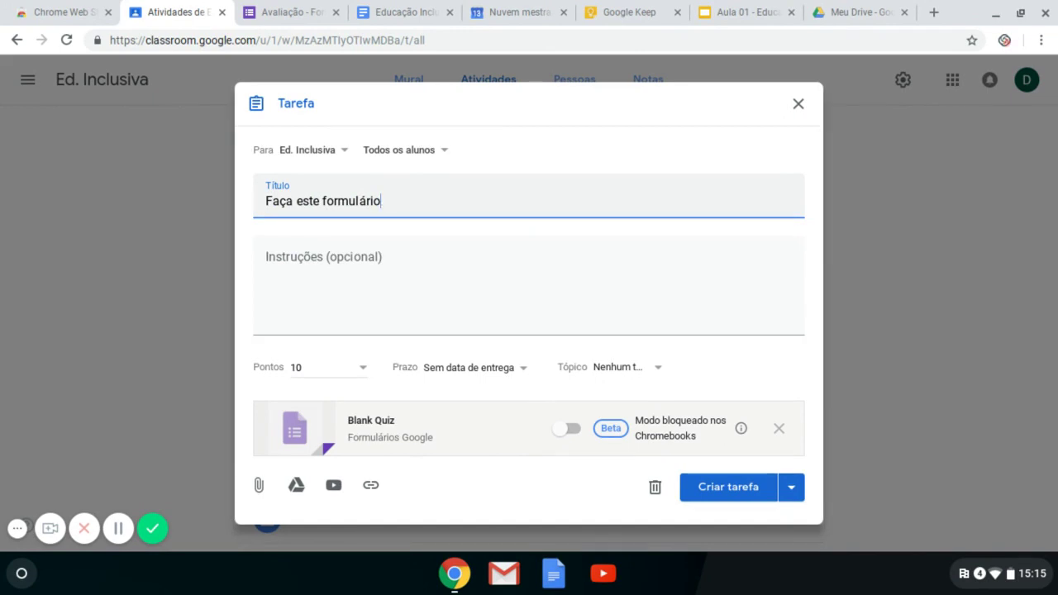
type("sobre se")
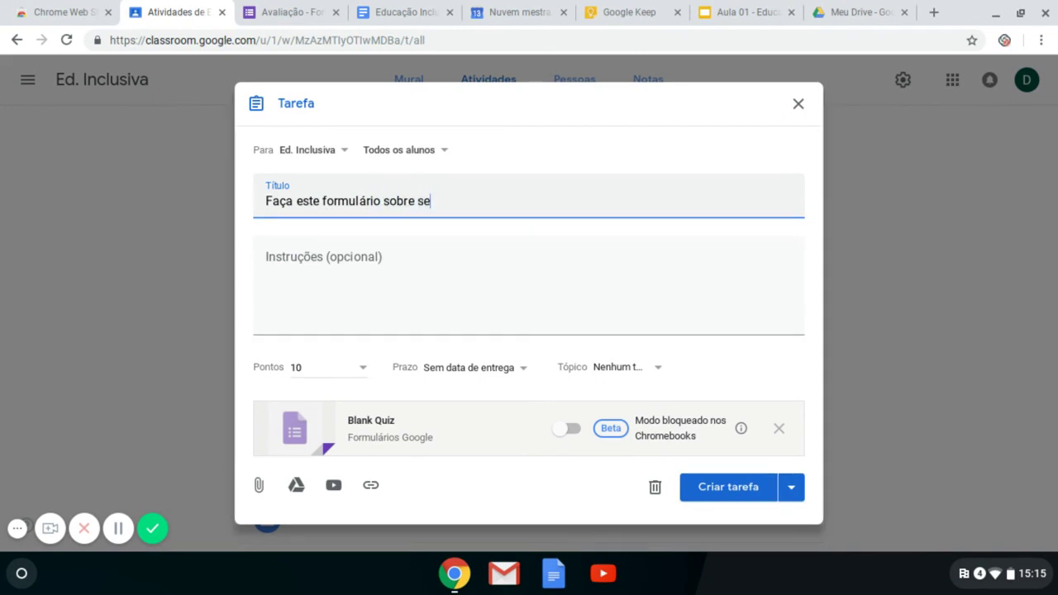
type("us conhecimento de Ed.")
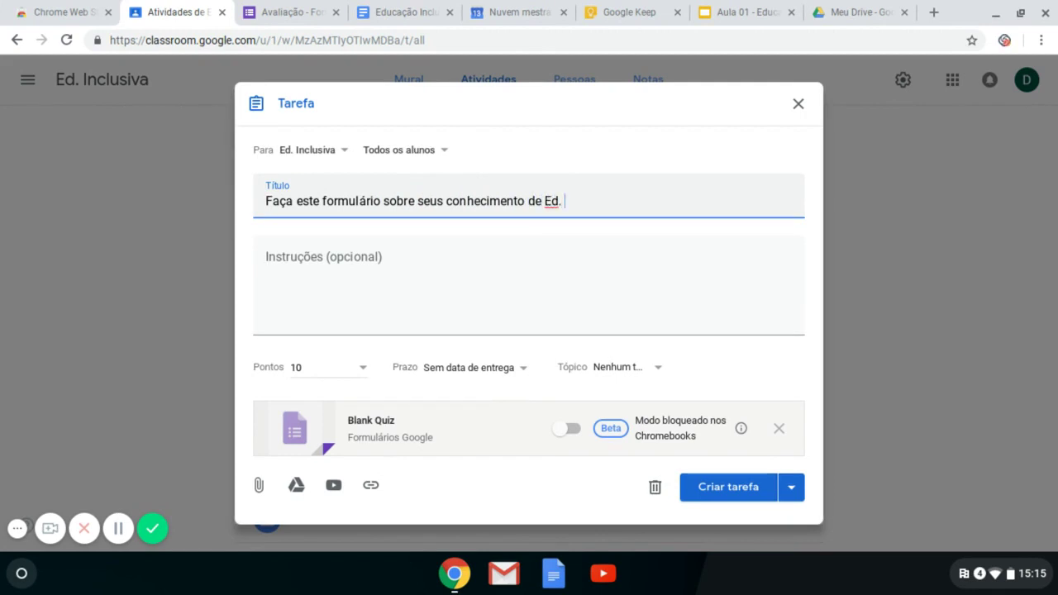
type(" Inclusiva")
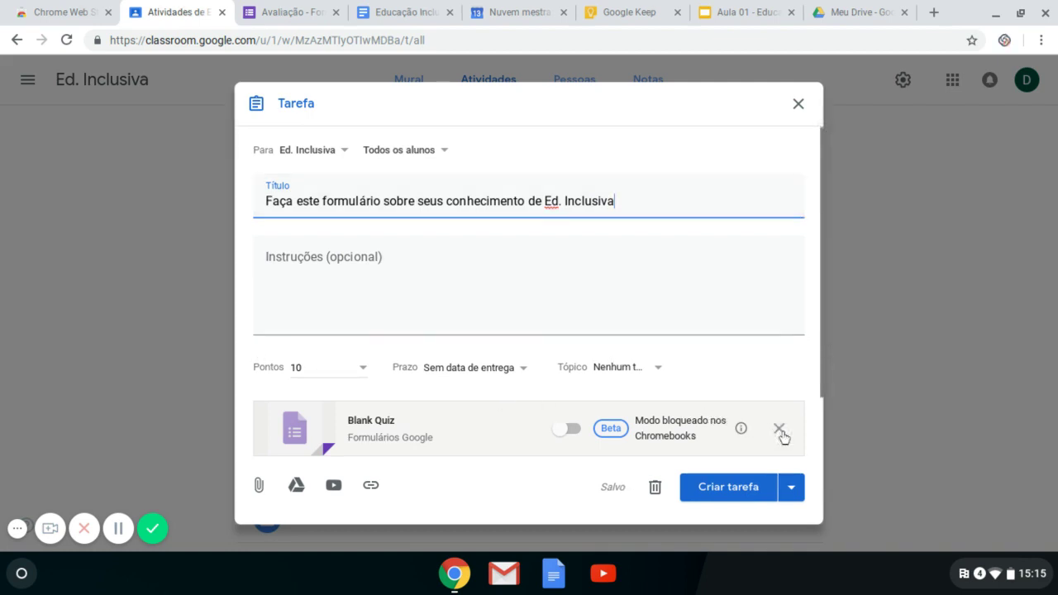
Step: Replace the attached Blank Quiz with the "Avaliação" form from Google Drive
left_click(779, 431)
left_click(300, 453)
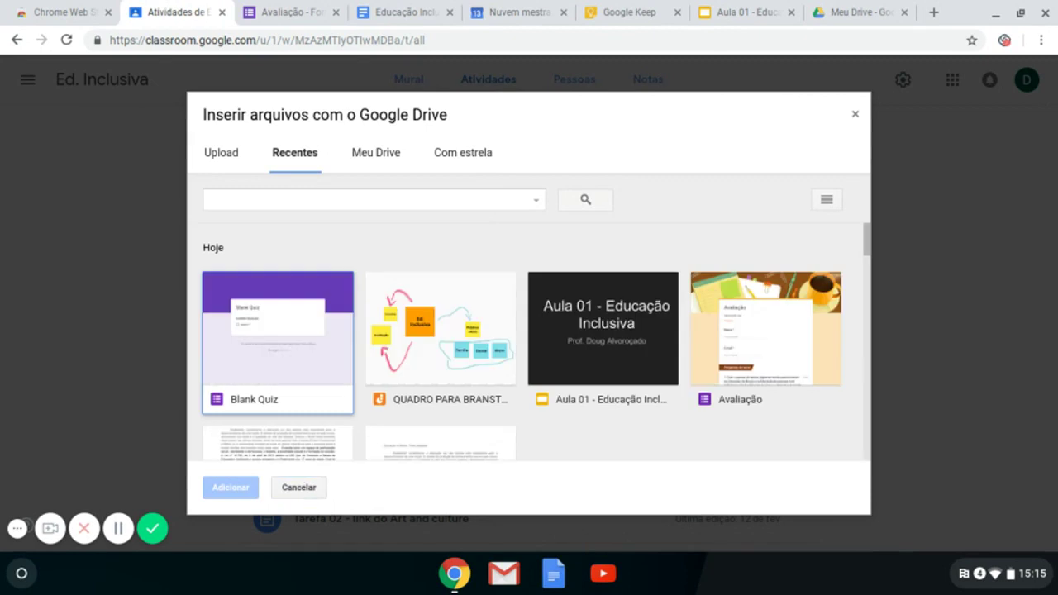
left_click(735, 338)
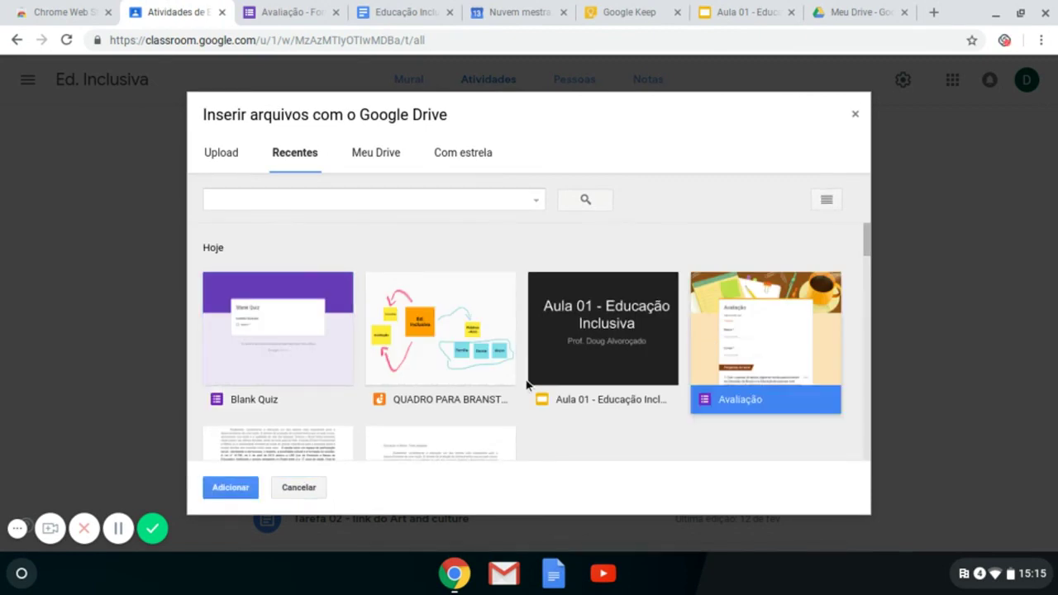
left_click(242, 490)
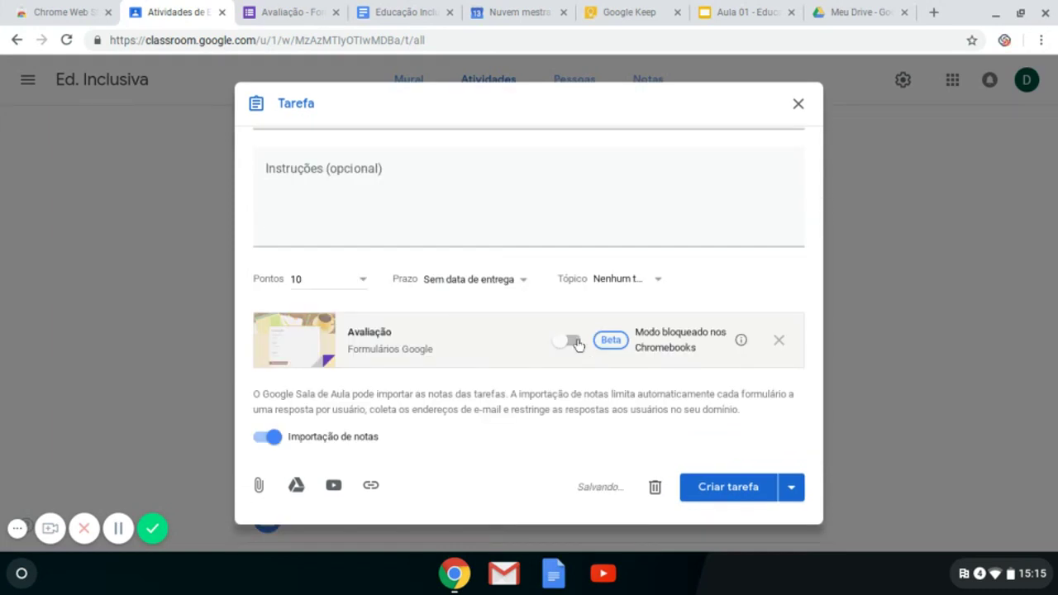
Step: Enable locked mode on Chromebooks for the "Avaliação" form and create the quiz assignment
scroll(544, 291, "down", 2)
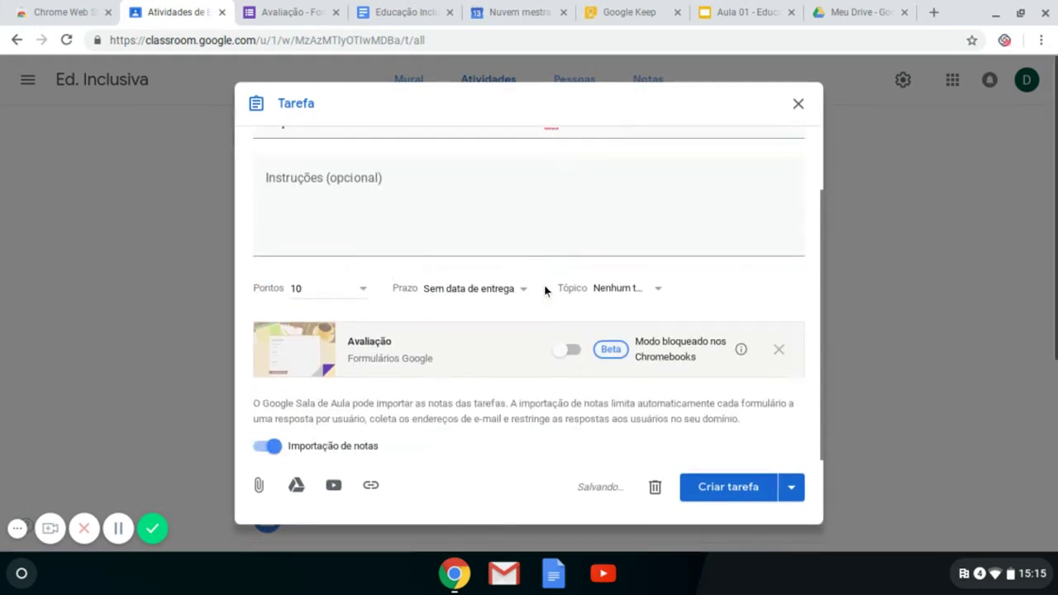
left_click(567, 341)
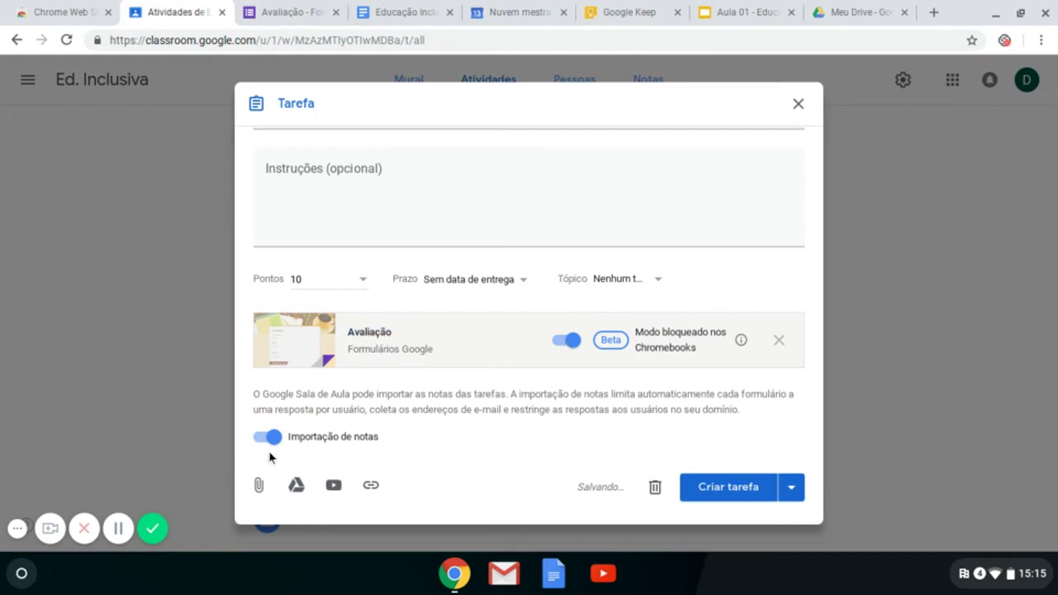
left_click(732, 493)
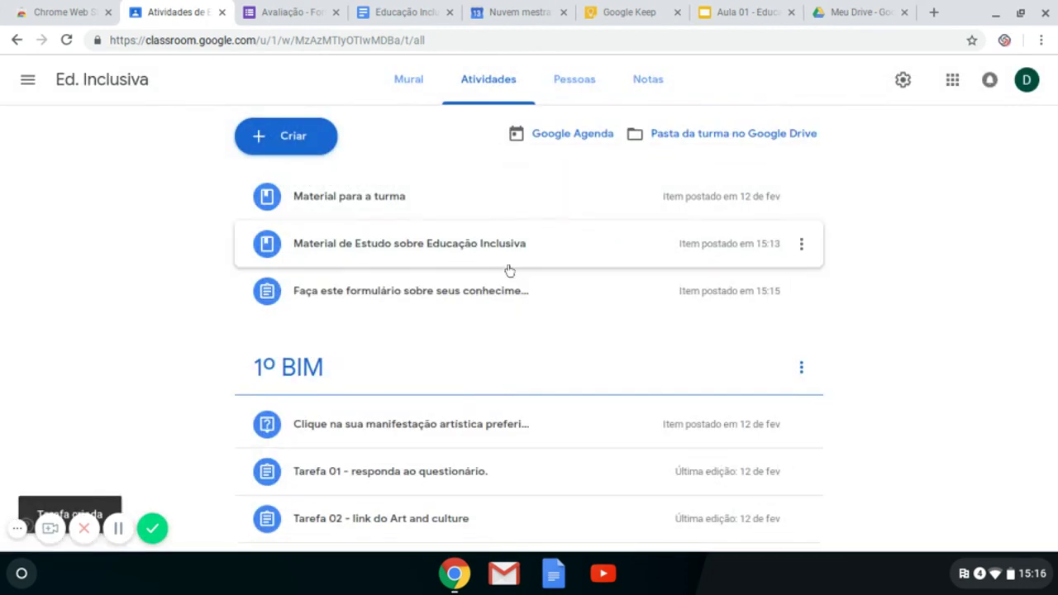
Step: Review the new posts in the class's activities and stream, and look at its people and grades pages
scroll(509, 270, "down", 2)
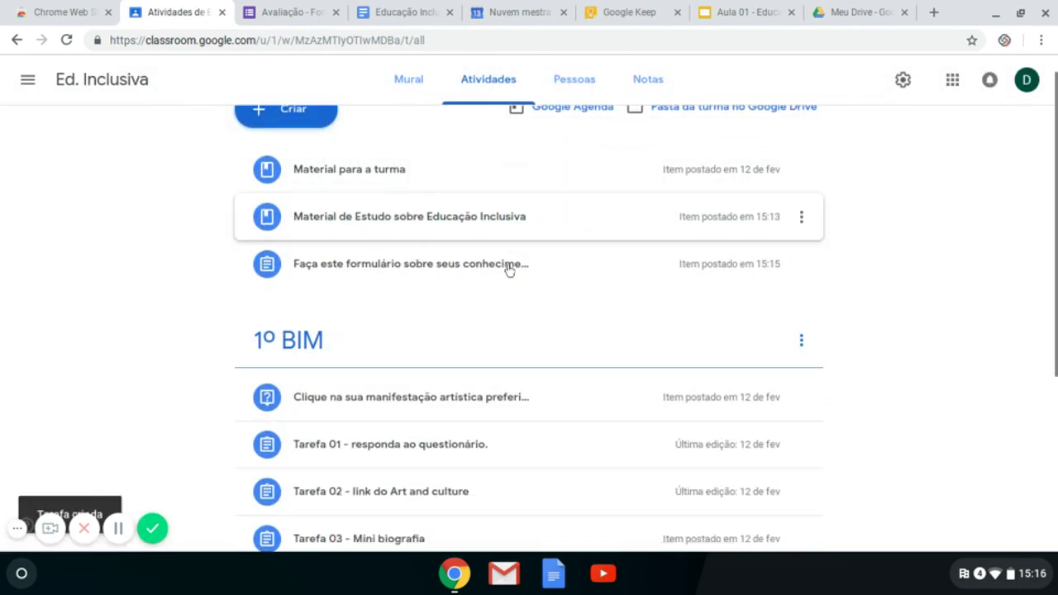
left_click(409, 83)
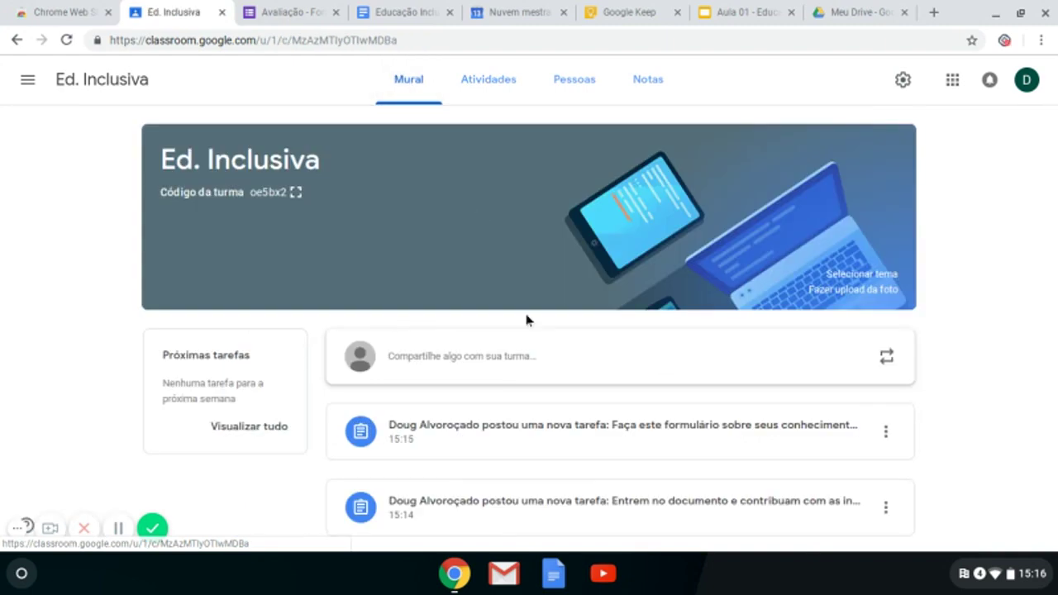
scroll(527, 320, "down", 4)
scroll(527, 320, "up", 3)
scroll(526, 320, "down", 8)
scroll(526, 320, "up", 5)
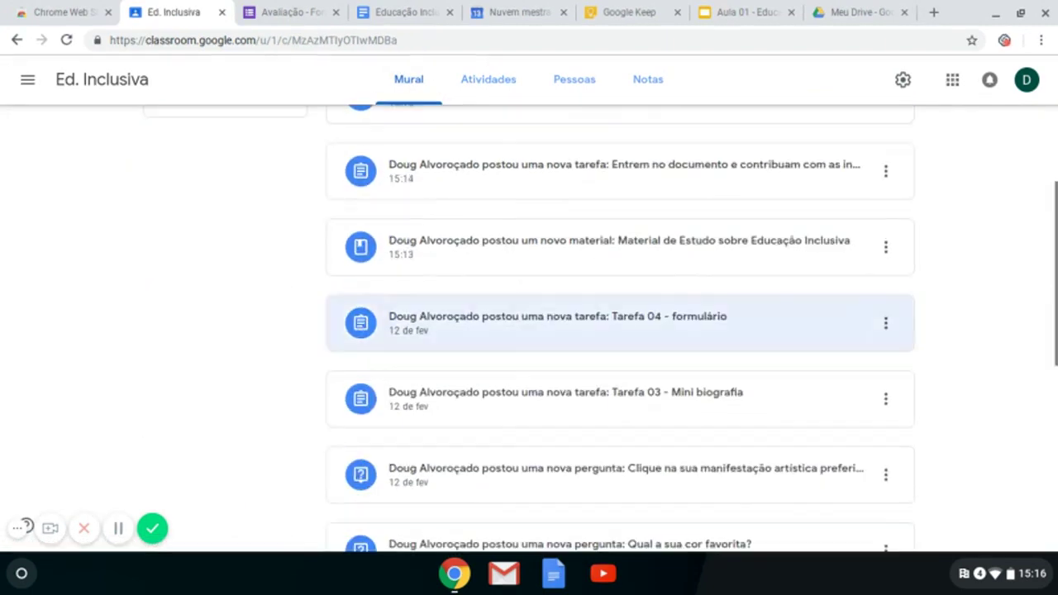
left_click(577, 83)
left_click(644, 86)
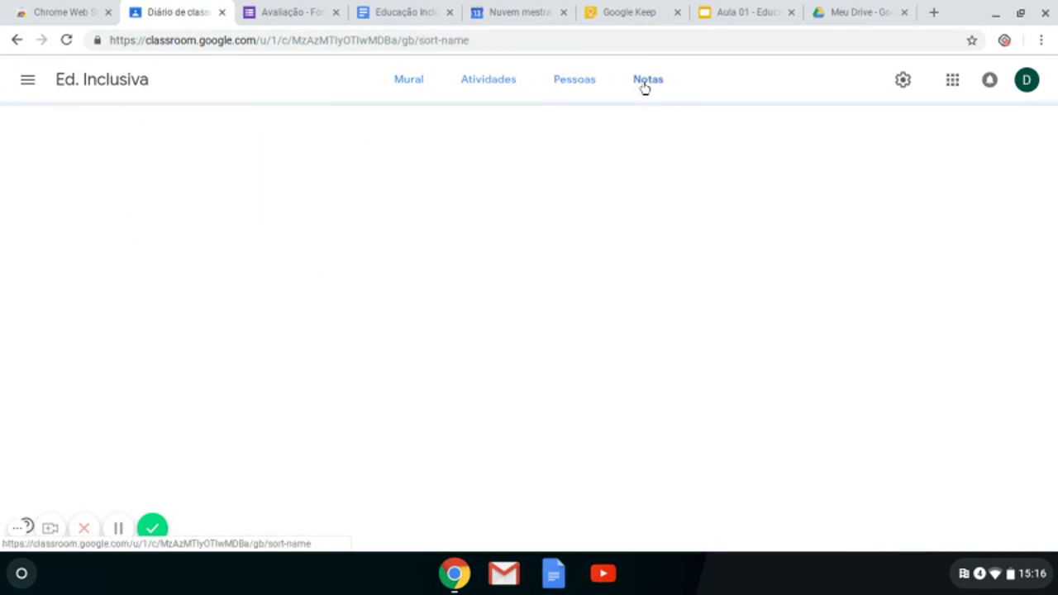
left_click(407, 86)
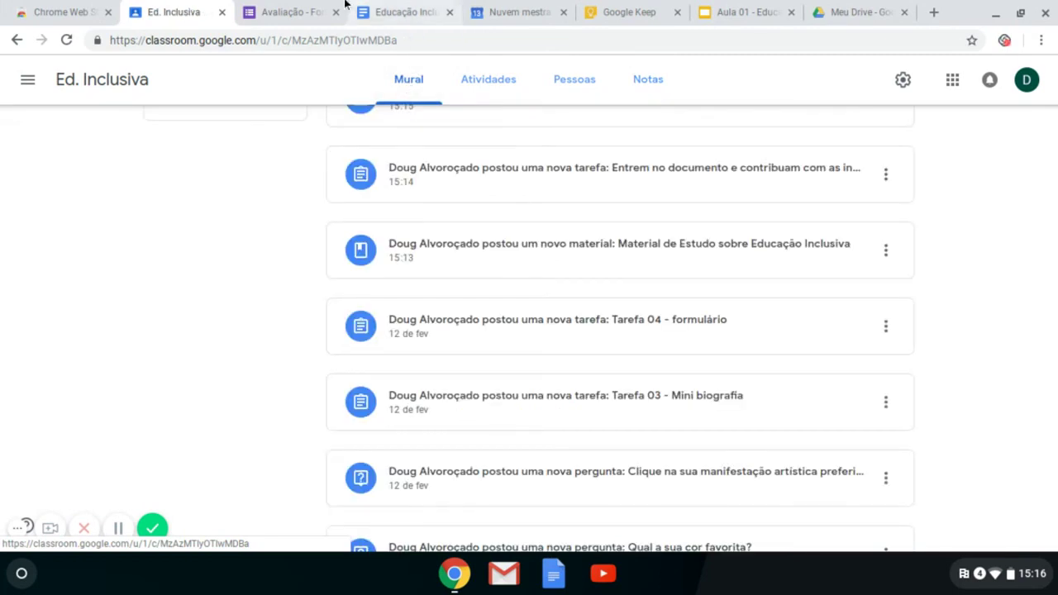
Step: Look over the "Aula 01 - Educação Inclusiva" presentation, the files in Google Drive and the notes in Google Keep
left_click(730, 4)
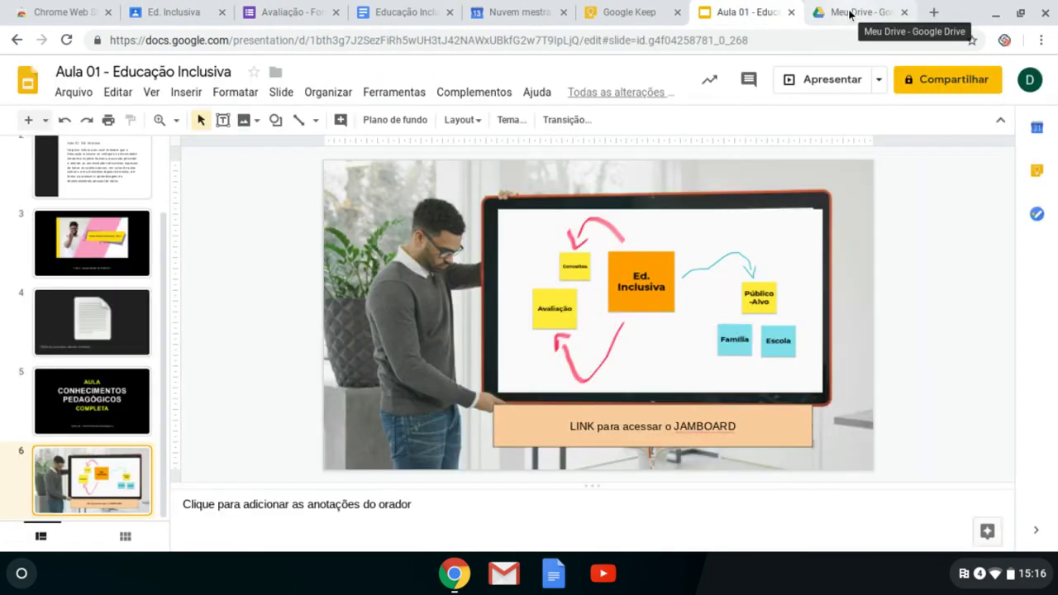
left_click(849, 12)
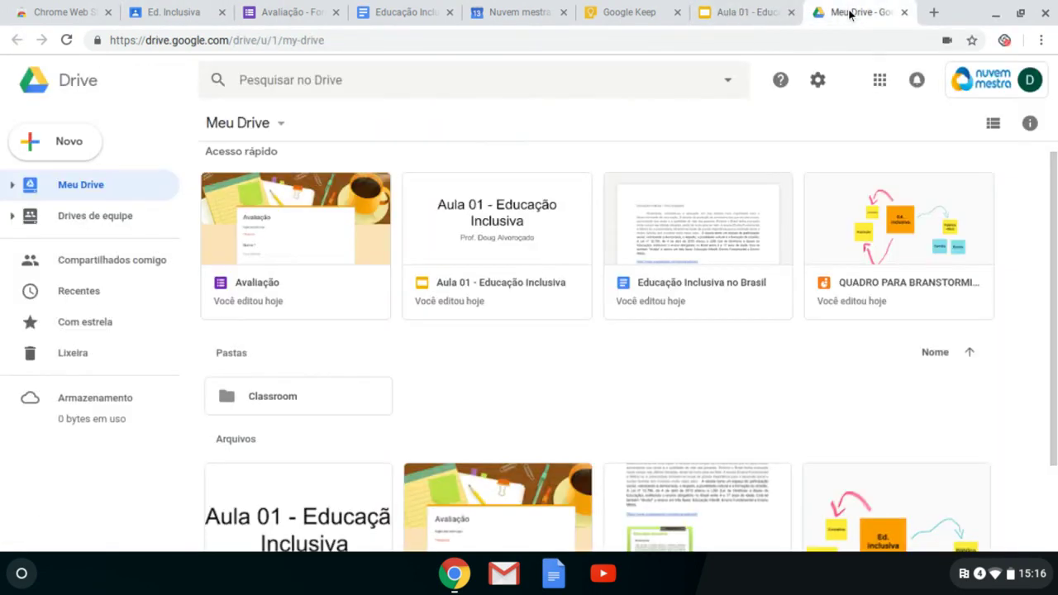
scroll(488, 271, "down", 3)
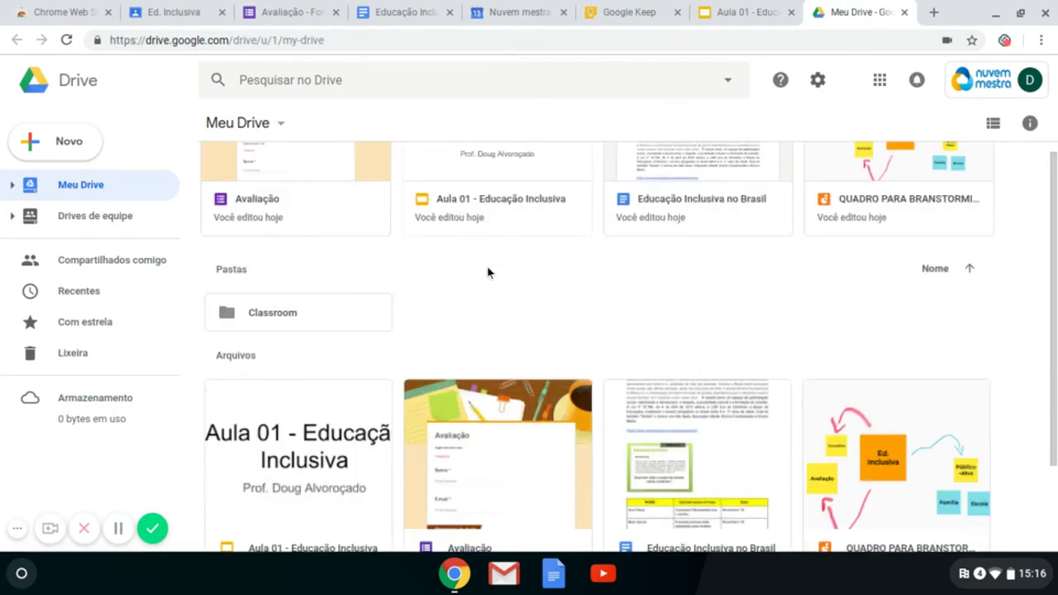
scroll(578, 330, "up", 3)
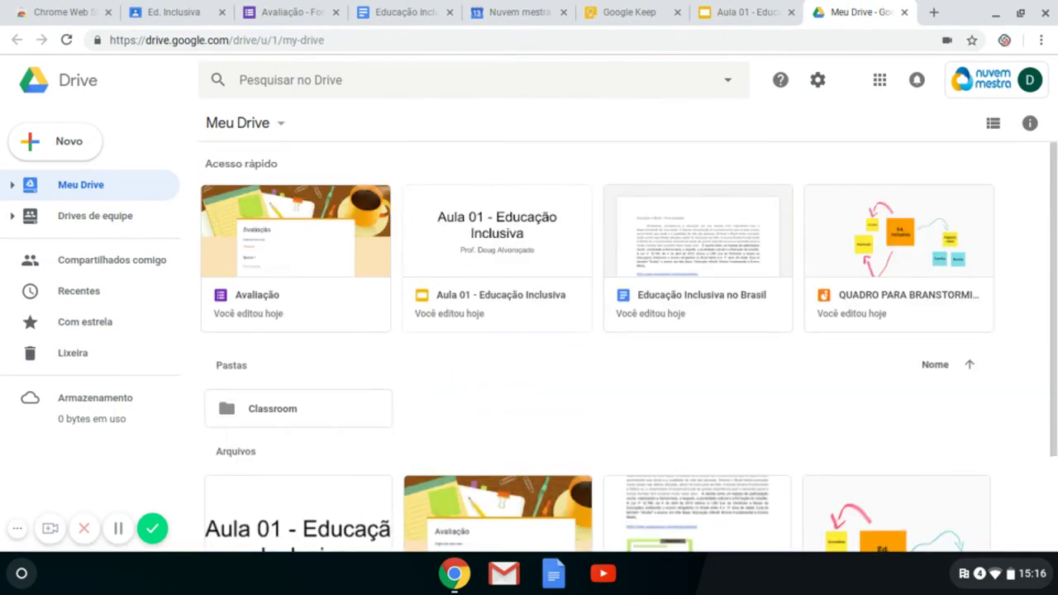
left_click(603, 5)
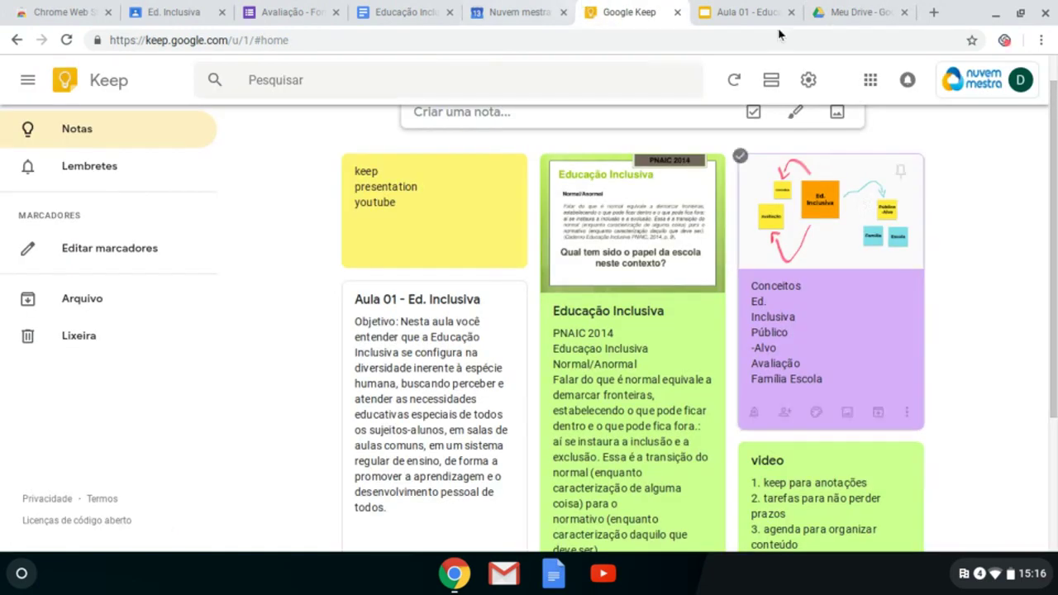
Step: Switch to the "Educação Inclusiva no Brasil" document in Google Docs and add the task "Terminar de preencher o documento" to My Tasks
left_click(388, 5)
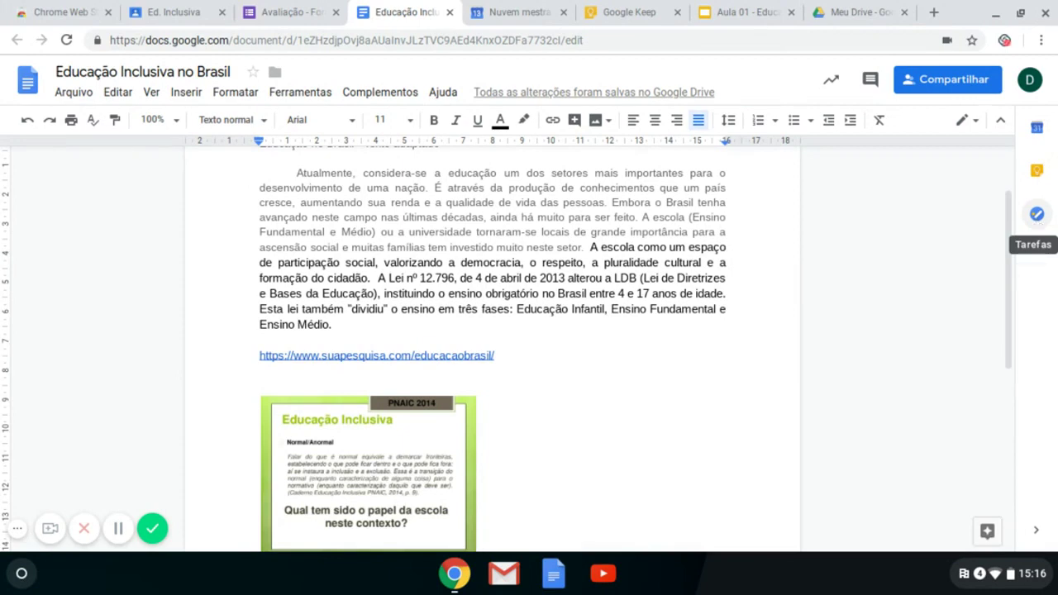
left_click(1036, 214)
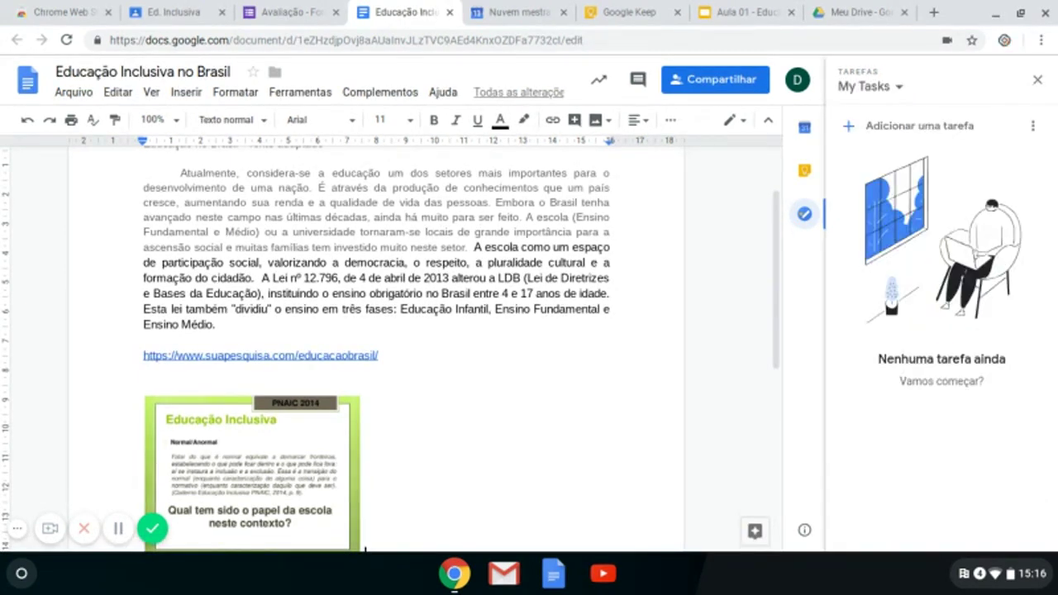
left_click(951, 132)
type("Terminar")
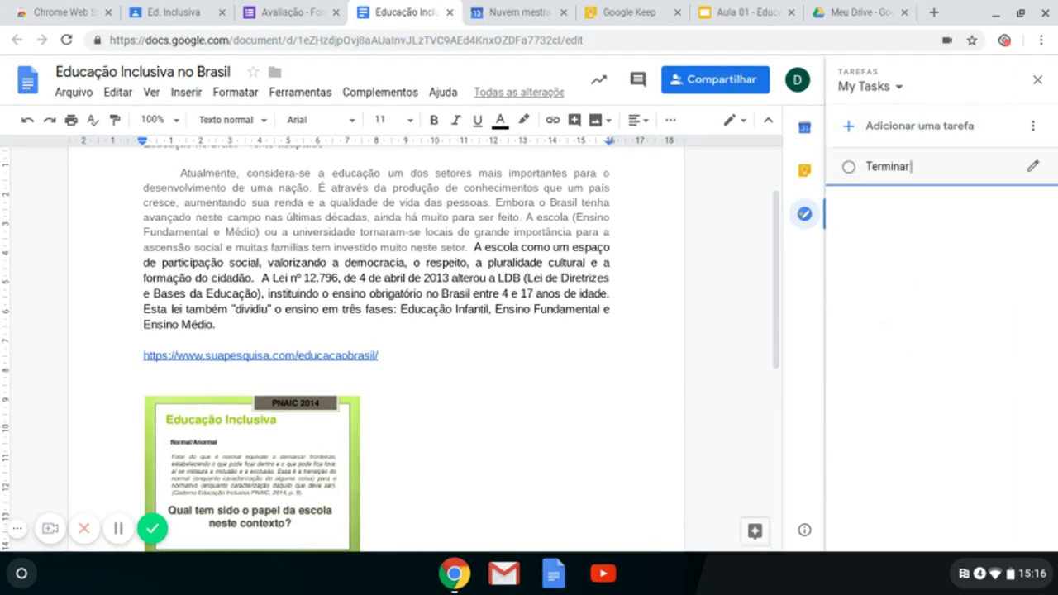
type(" de preen")
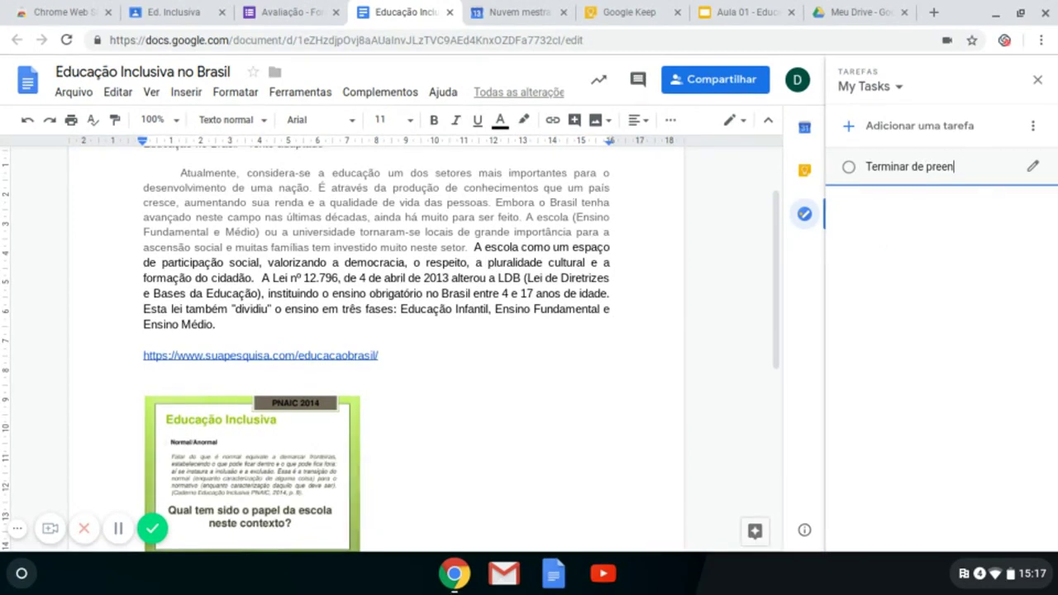
type("cher e")
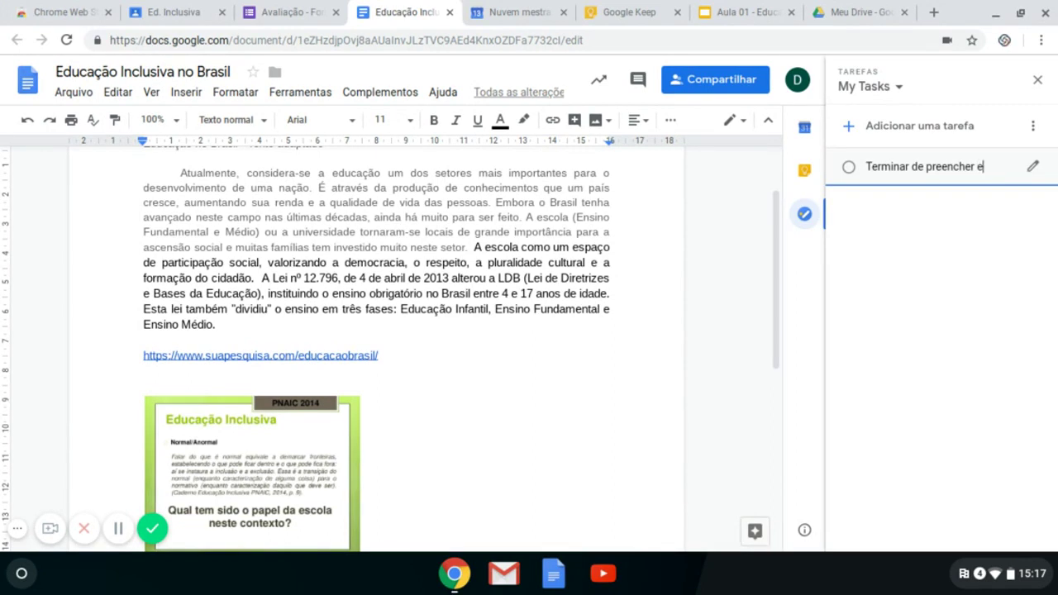
key("BackSpace")
type("o documento")
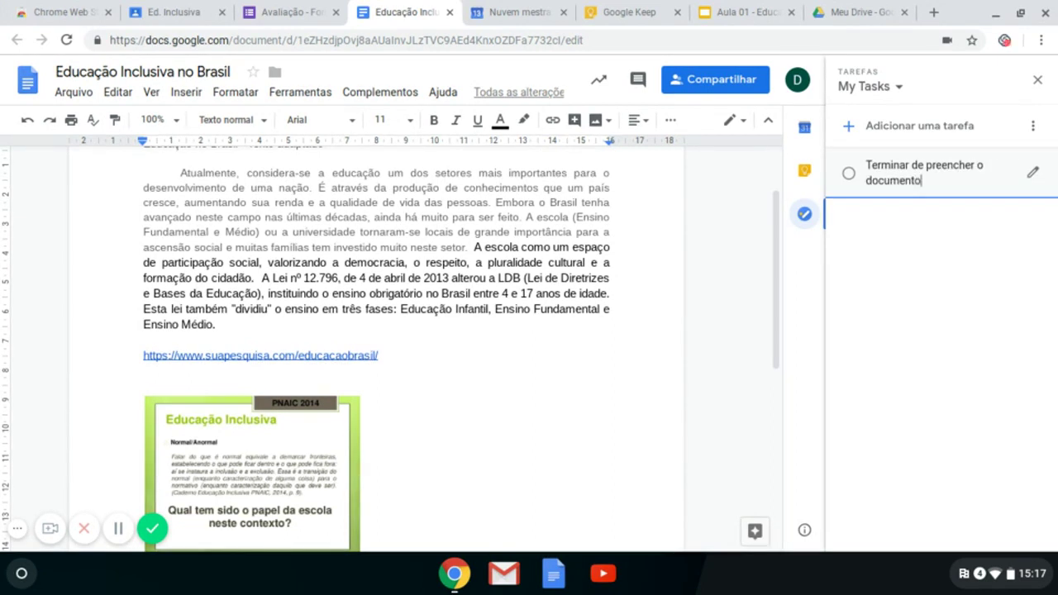
Step: Set the due date of the "Terminar de preencher o documento" task to 21 February 2019
left_click(1028, 171)
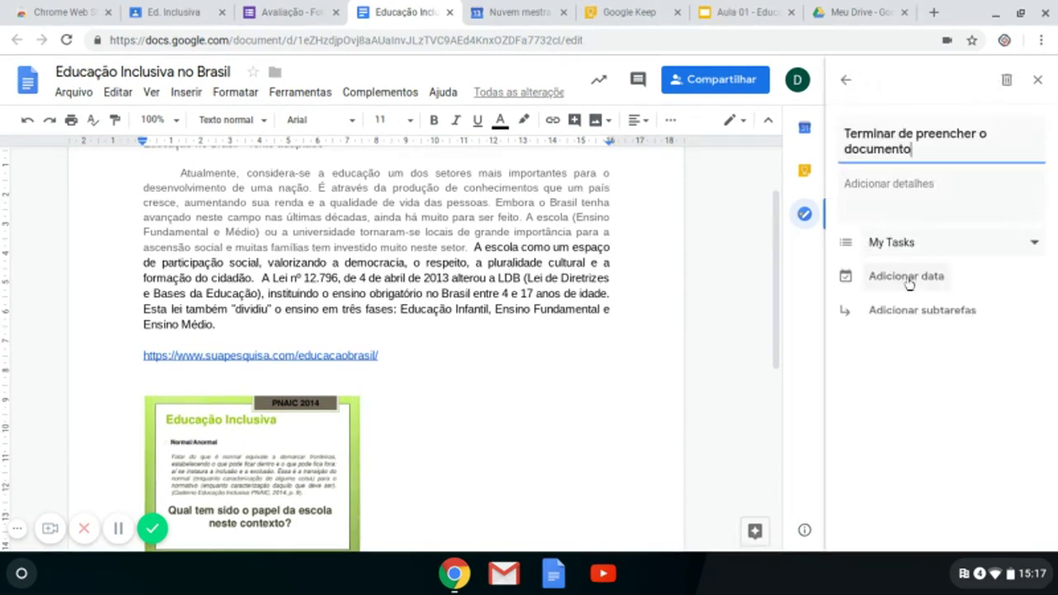
left_click(906, 279)
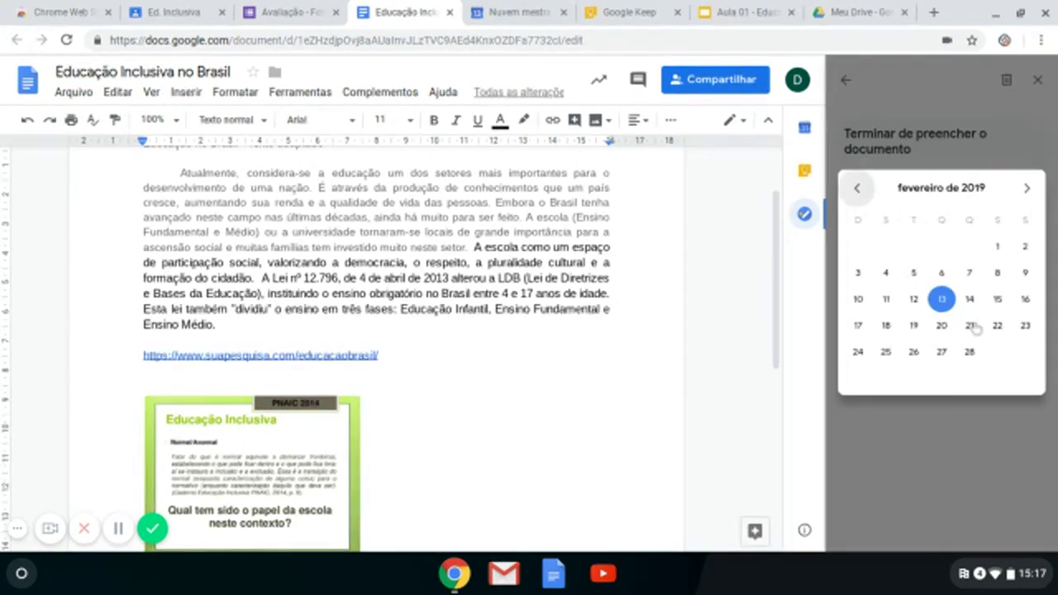
left_click(971, 324)
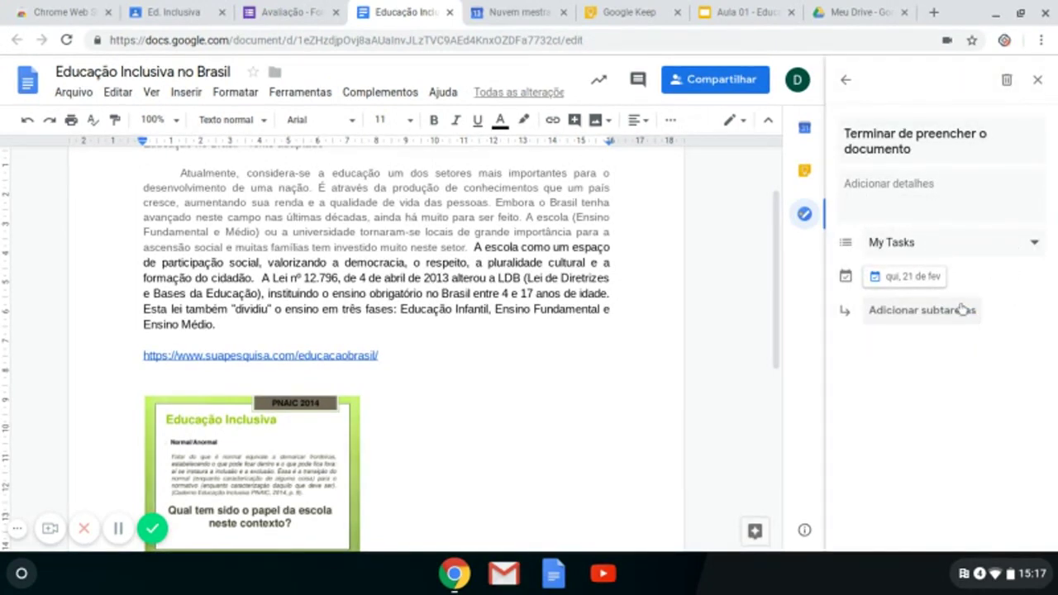
Step: Add the subtask "pedir apoio ao professor" to the document task and return to the task list
left_click(910, 314)
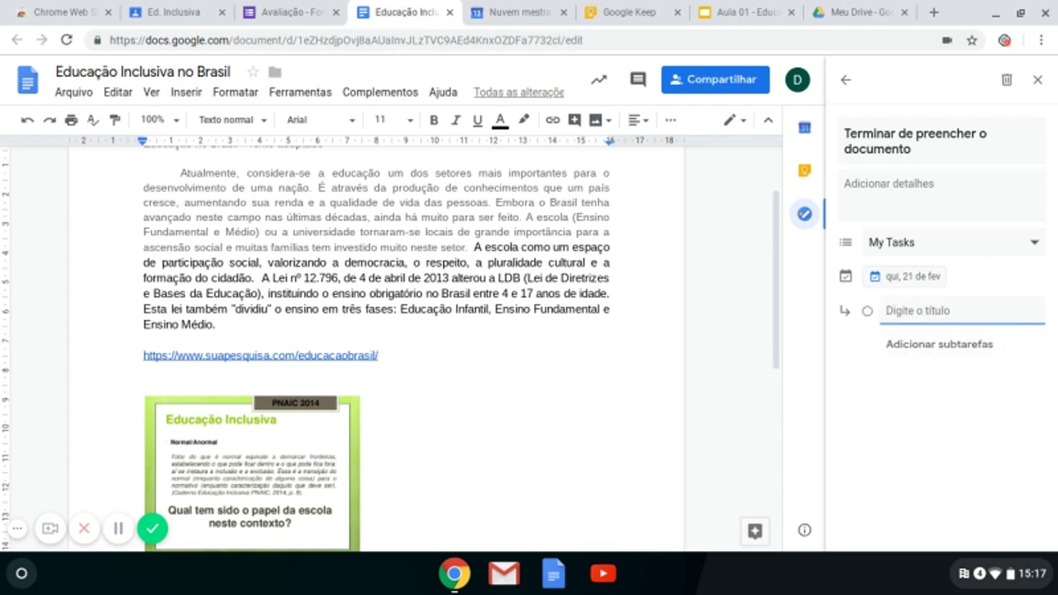
type("pedir")
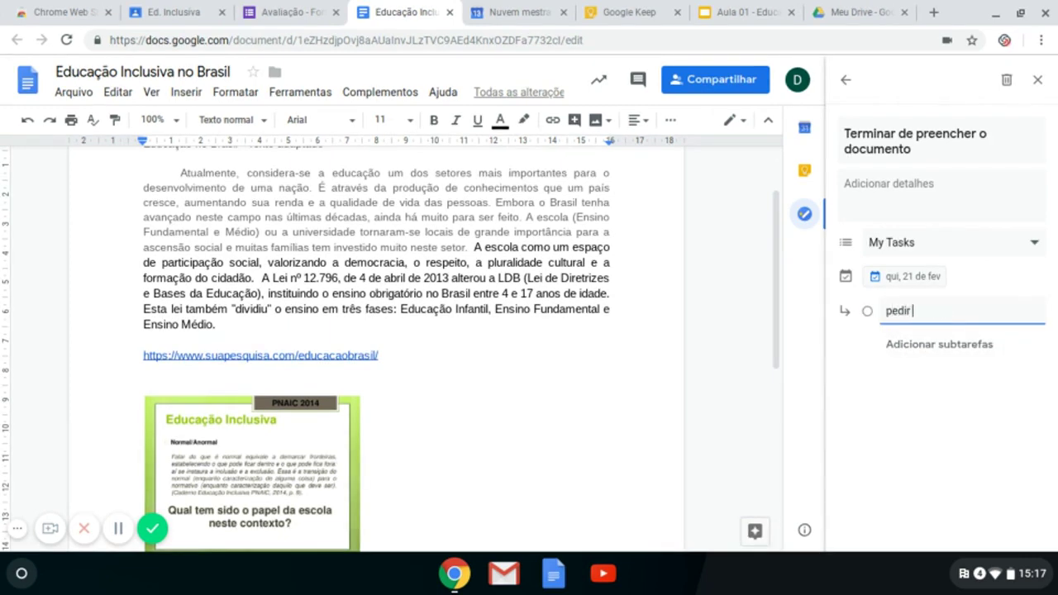
type(" apoio ")
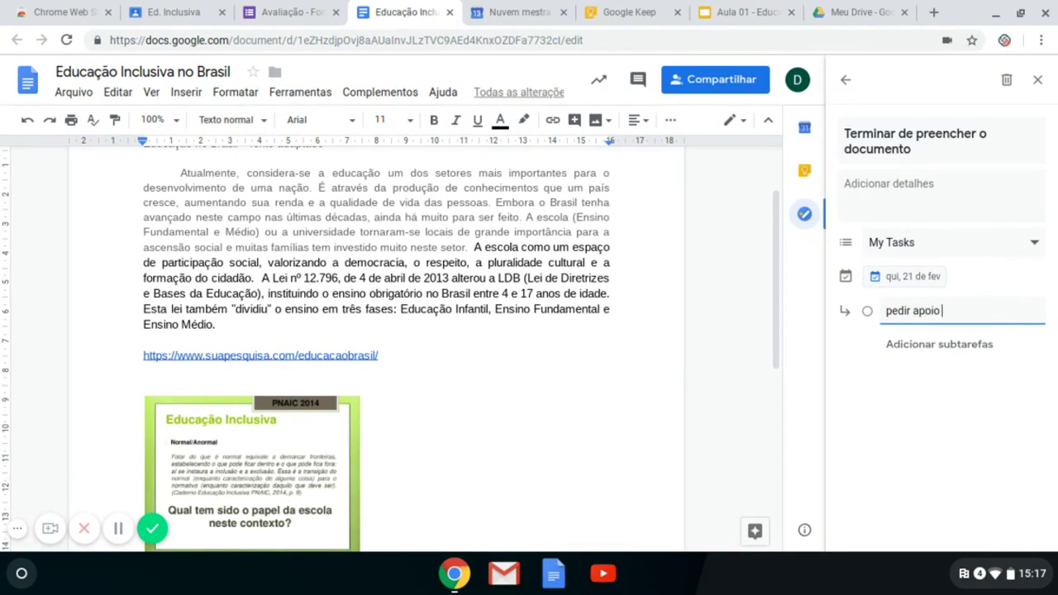
type("ao professor")
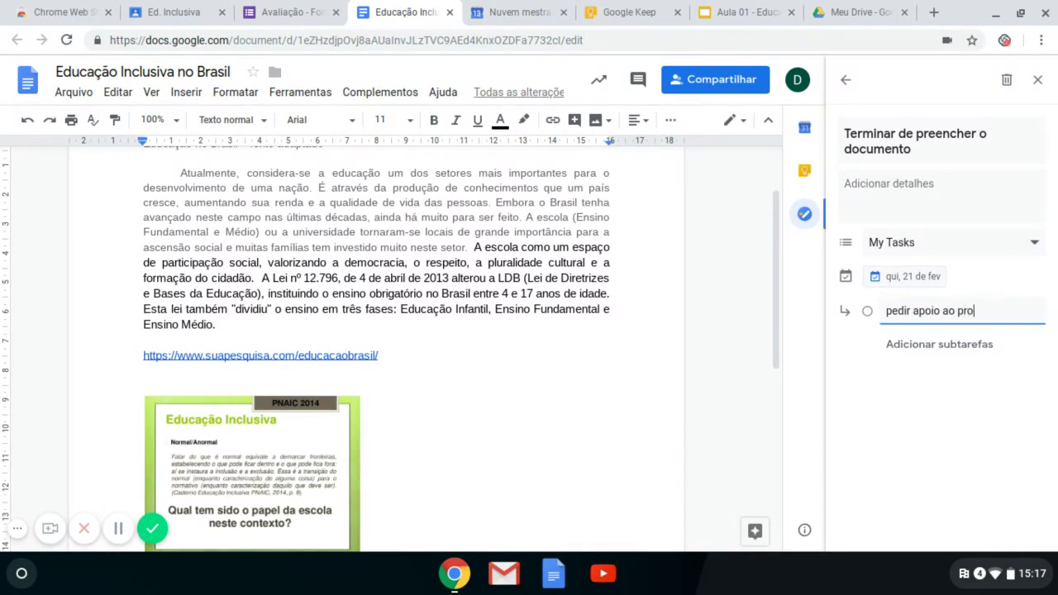
left_click(917, 380)
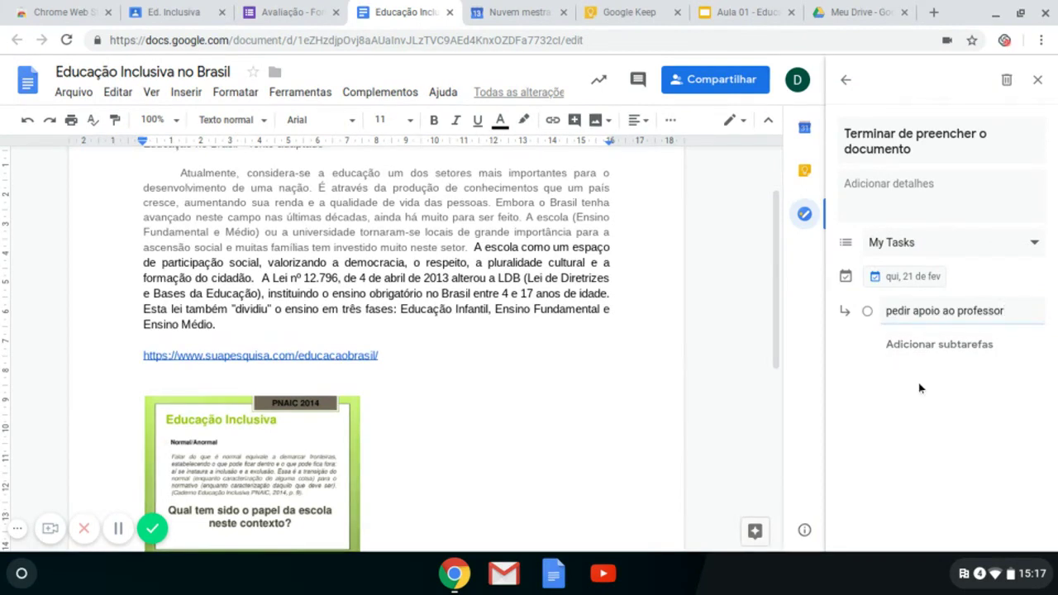
left_click(846, 83)
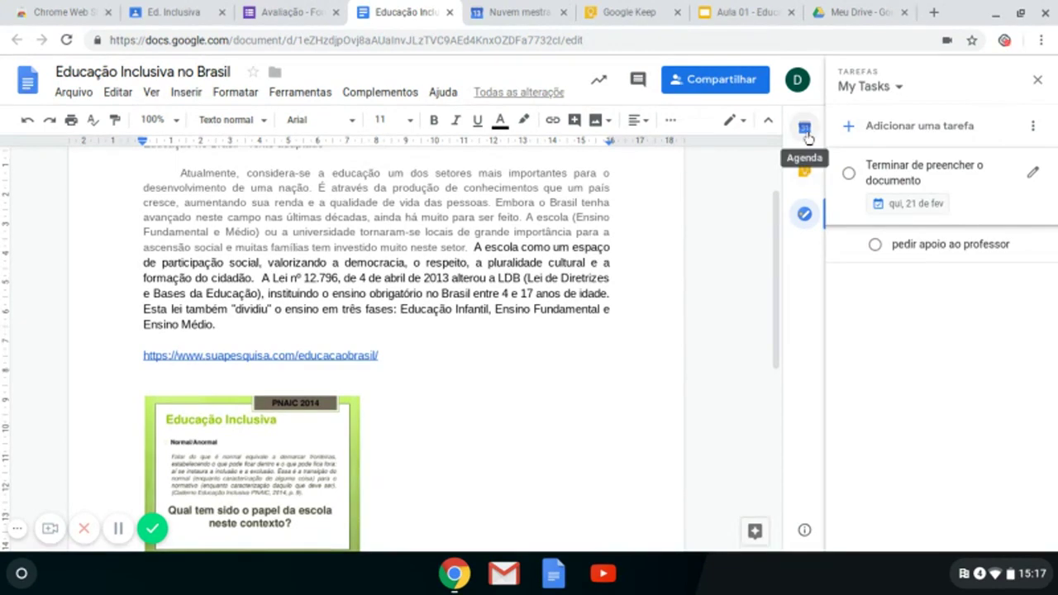
Step: Switch to Google Calendar and start a new event on Thursday, 14 February 2019, from 3:00pm to 4:00pm, leaving its title empty
left_click(491, 5)
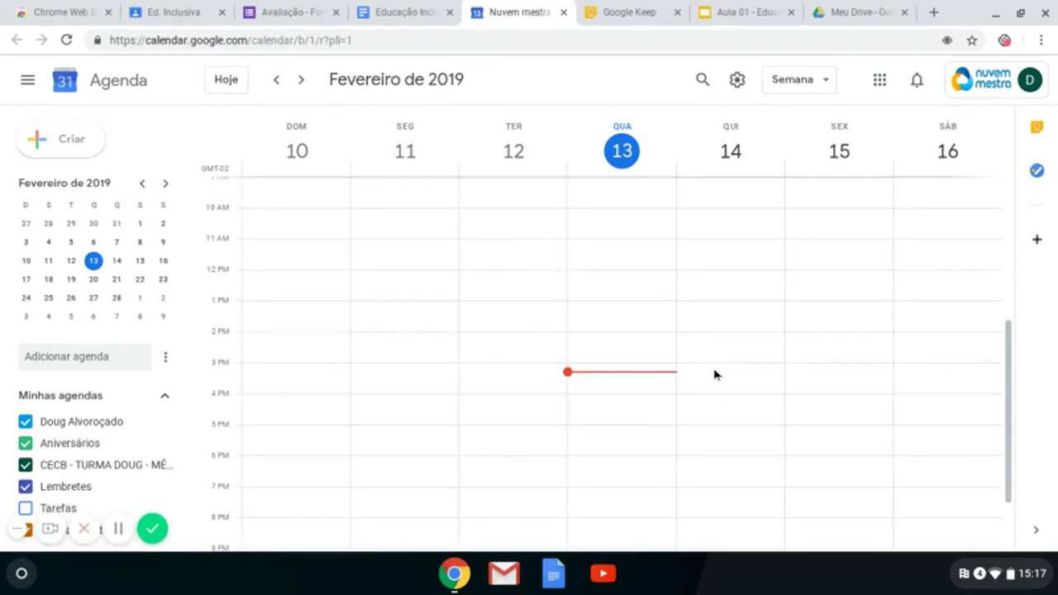
left_click(715, 374)
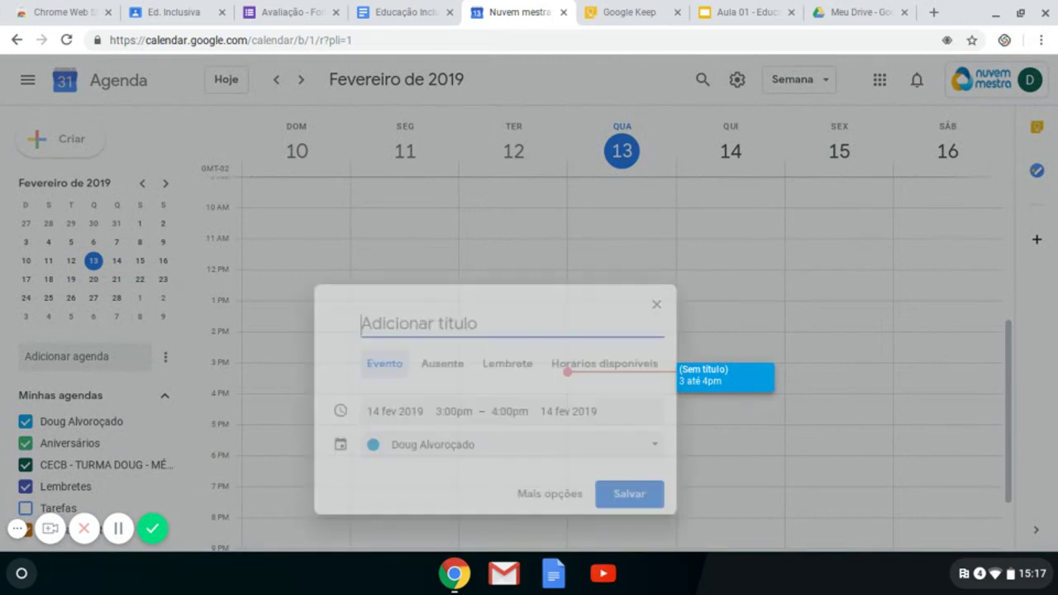
type("Pedir")
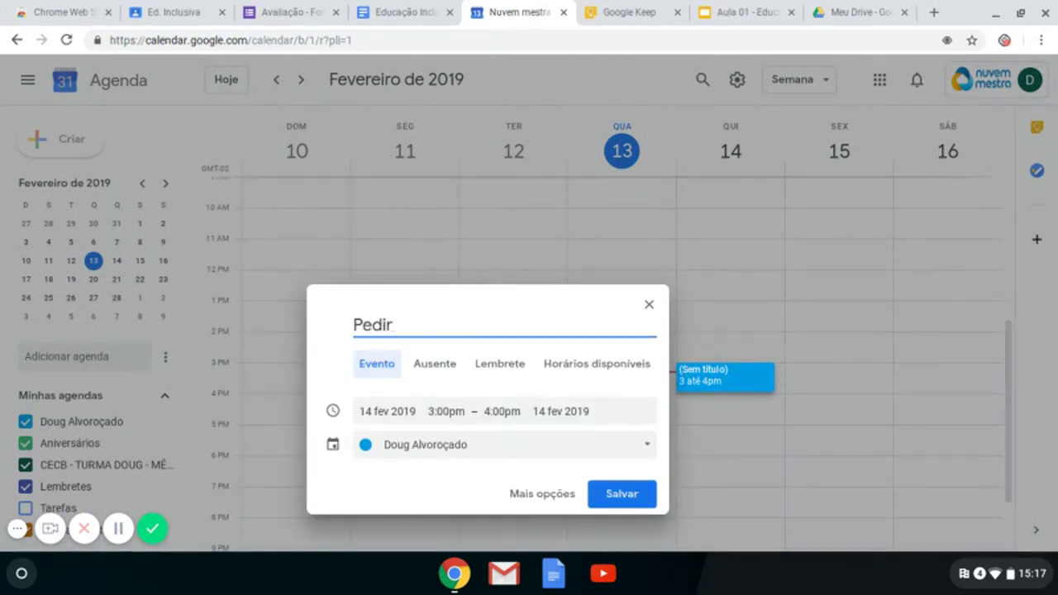
key("BackSpace")
key("BackSpace")
key("BackSpace")
key("BackSpace")
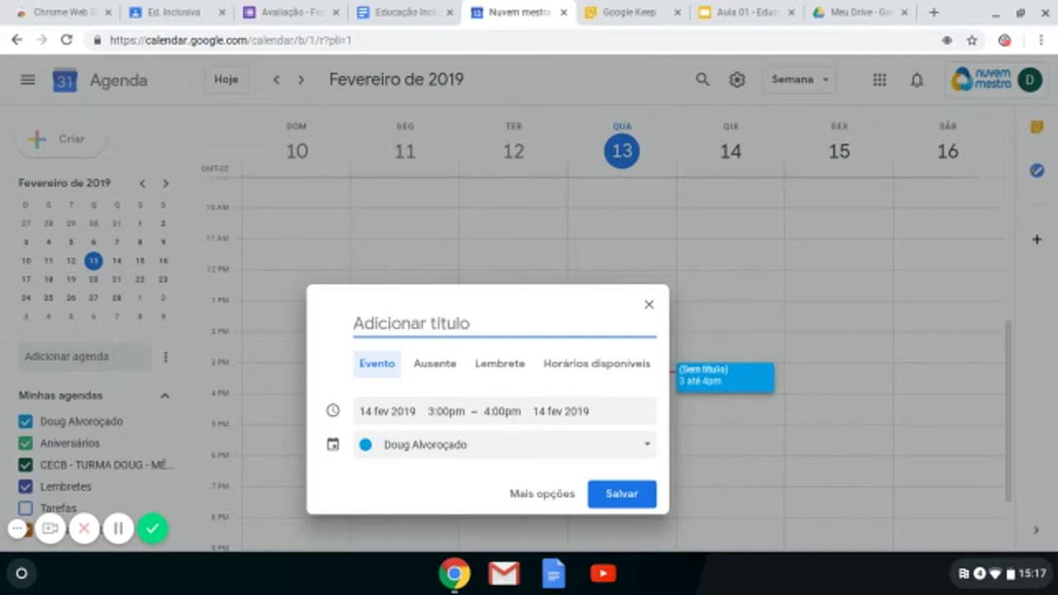